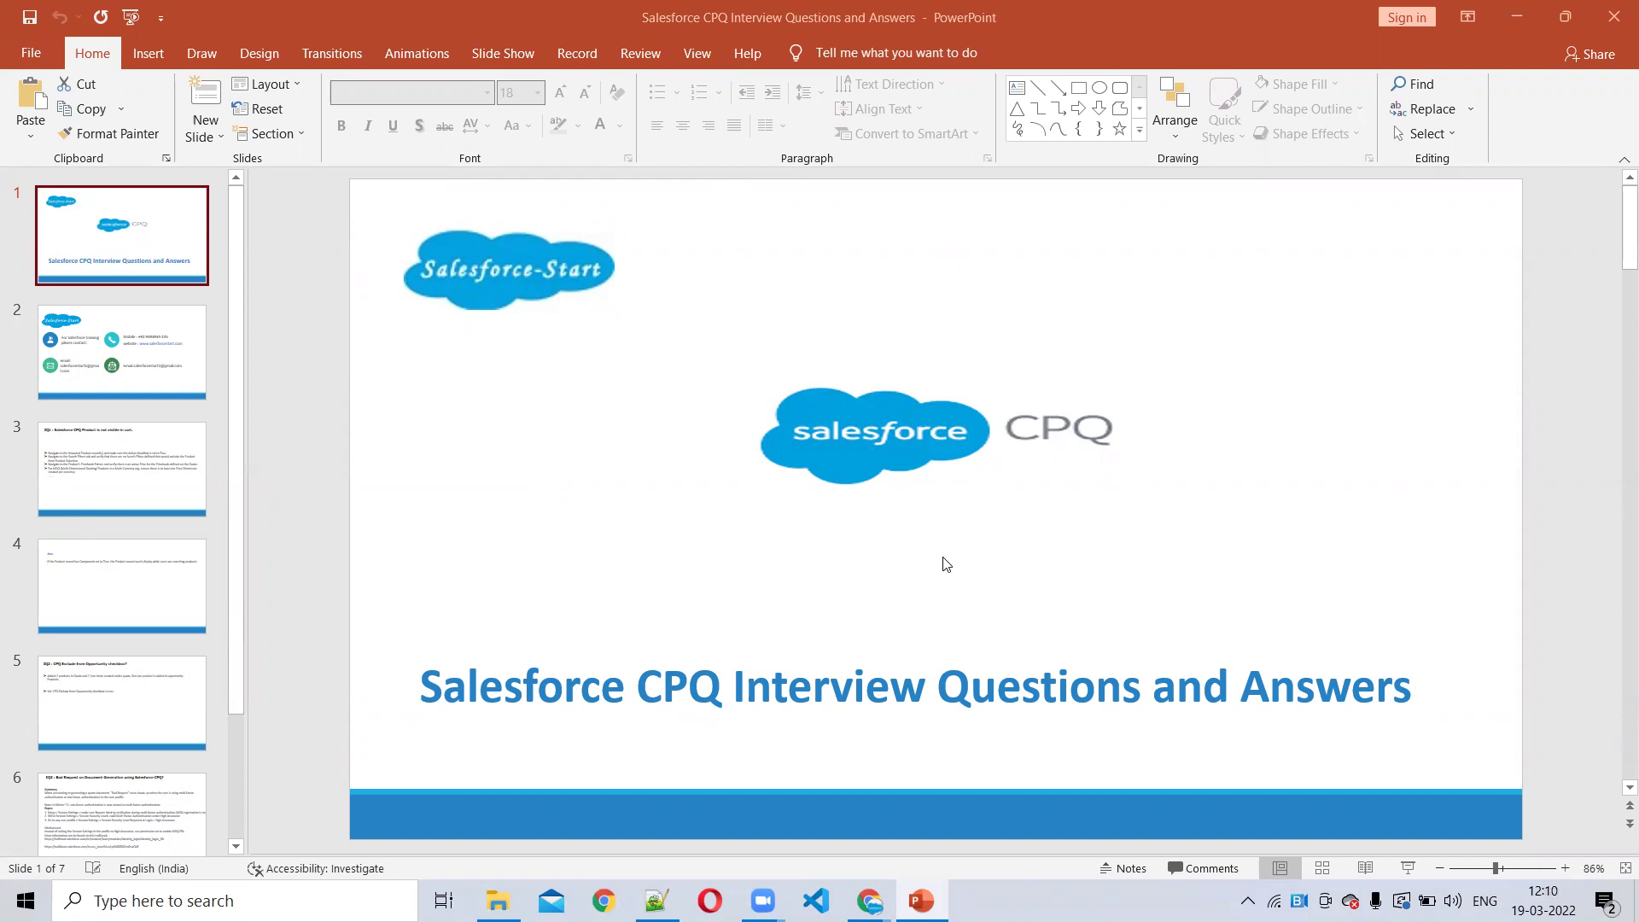
- Go via slide 2 to slide 3, 'IQ1 : Salesforce CPQ Product is not visible in cart.'
{"action": "left_click", "coordinate": [131, 350]}
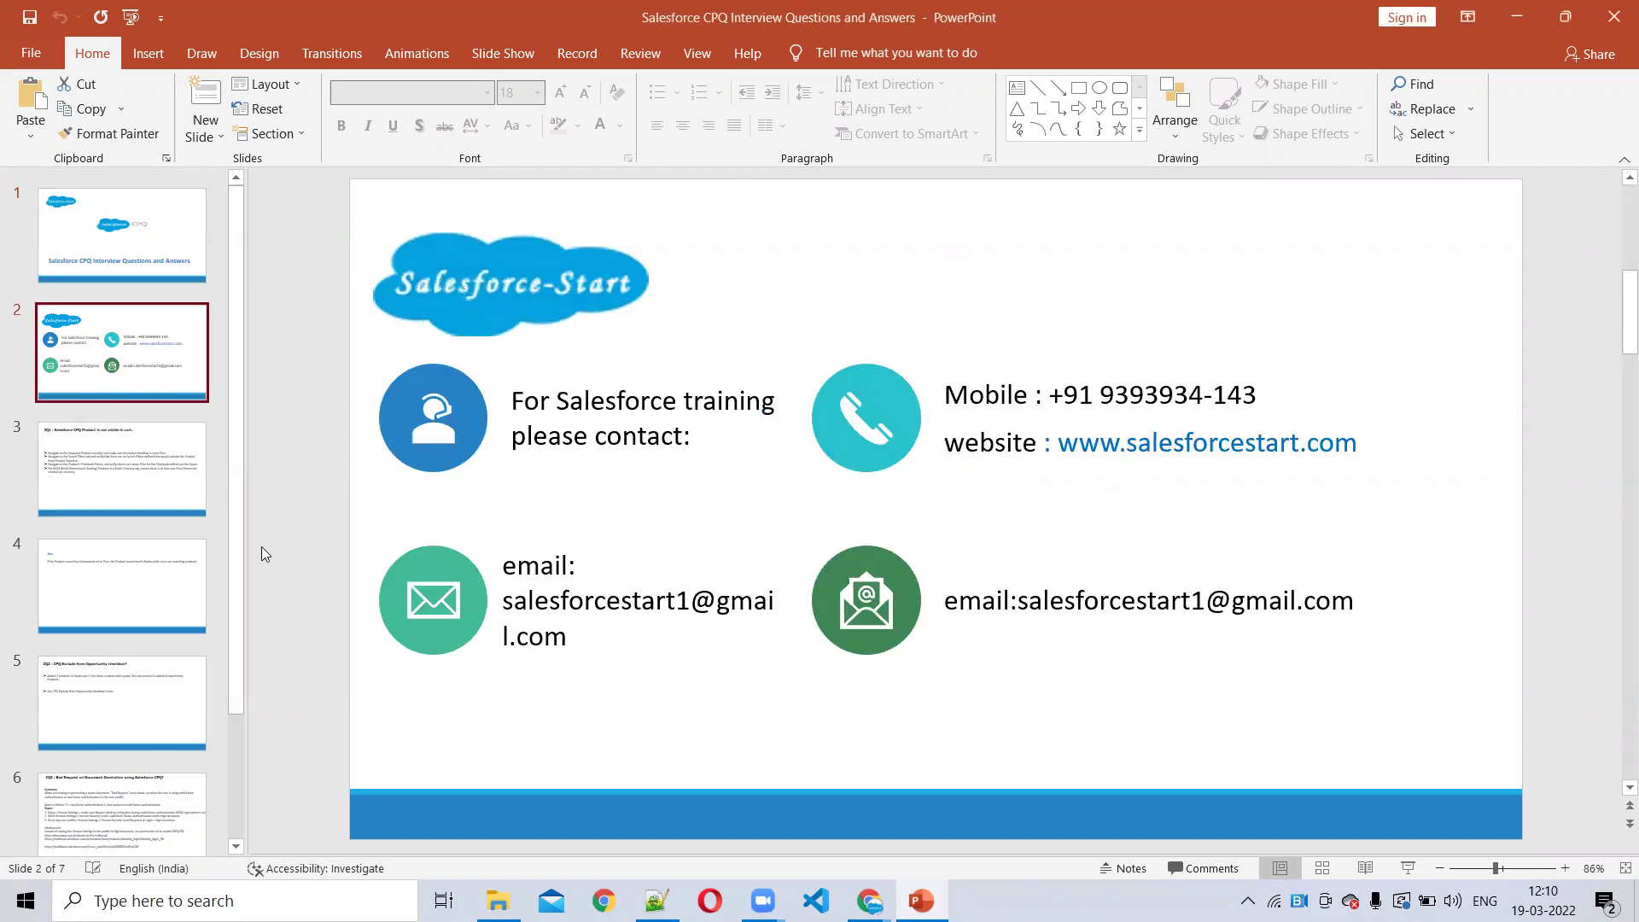
{"action": "left_click", "coordinate": [126, 494]}
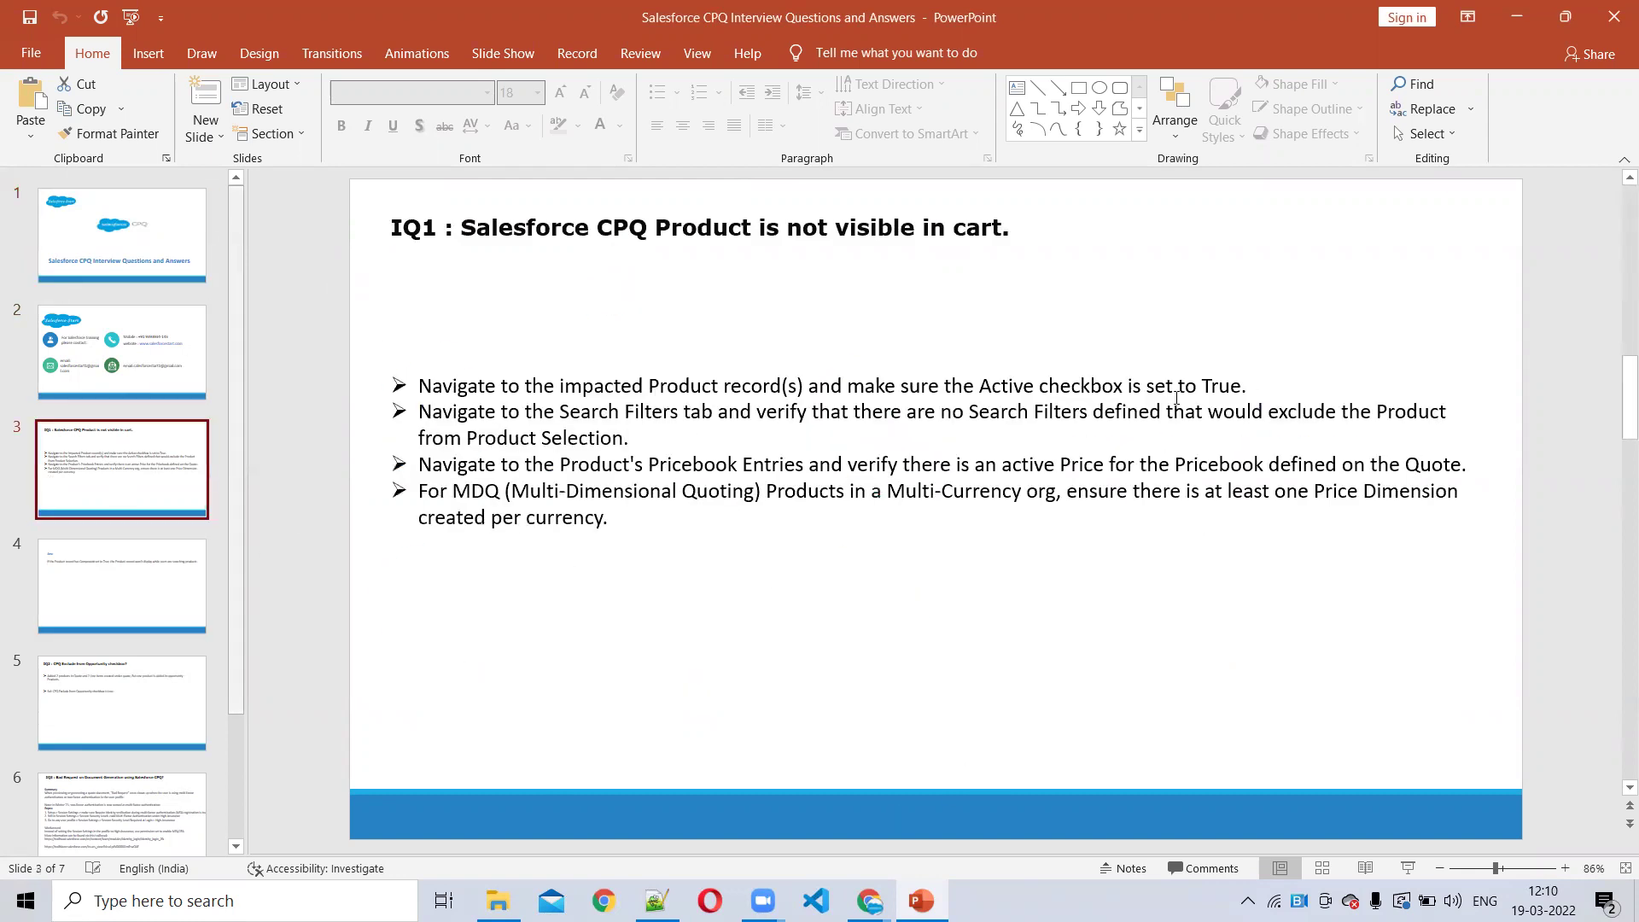
{"action": "left_click_drag", "start_coordinate": [447, 228], "coordinate": [1035, 259]}
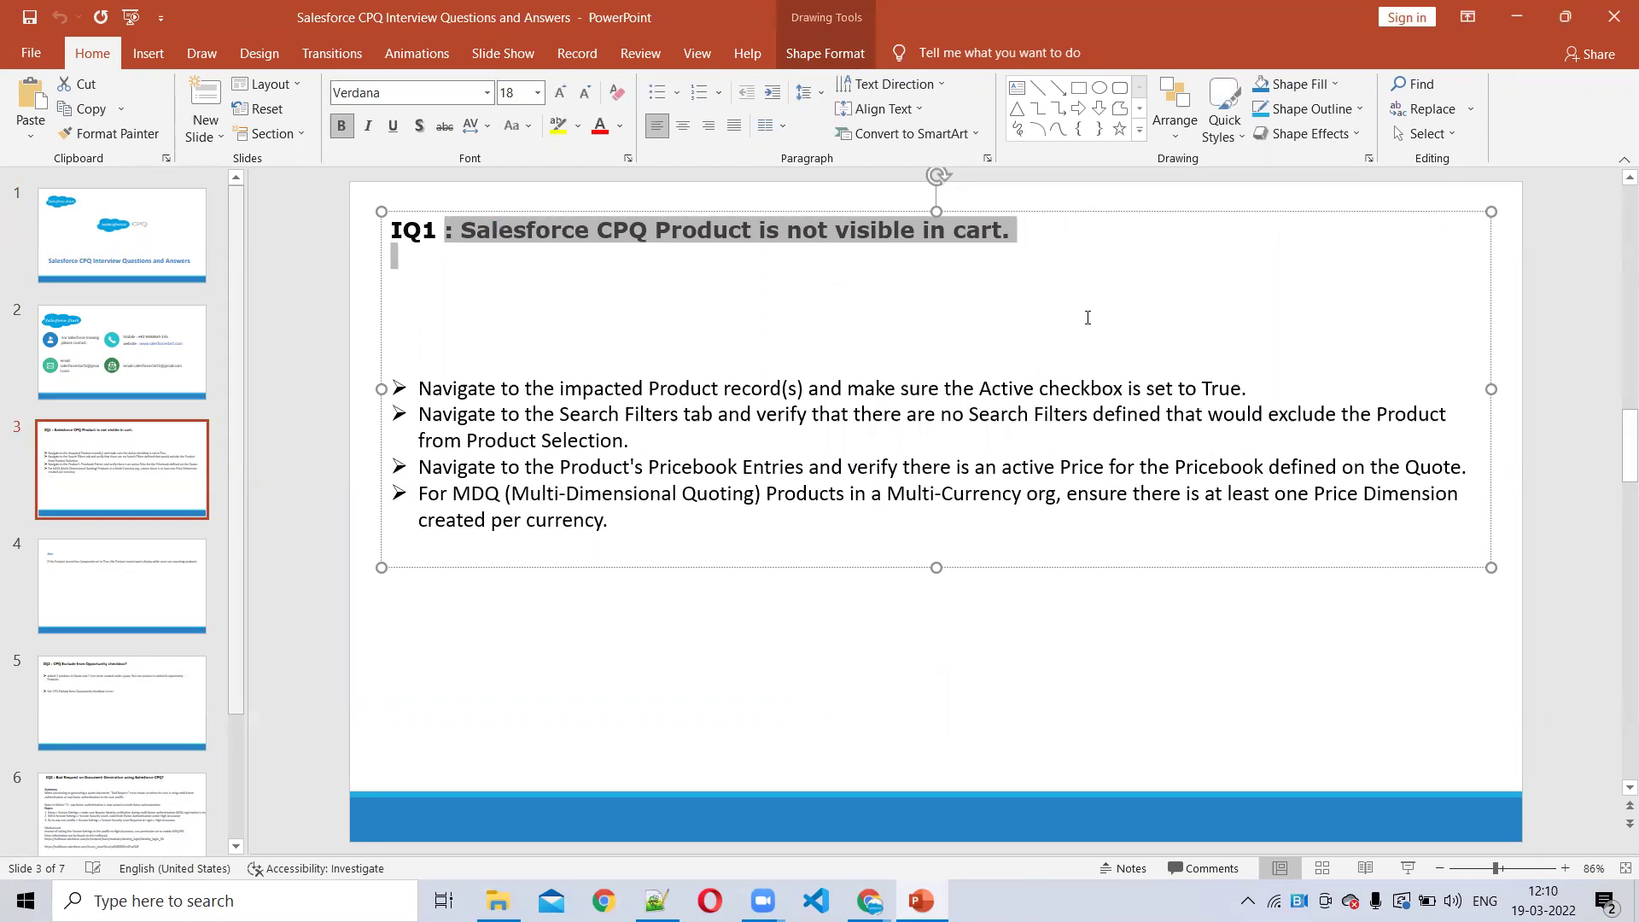
{"action": "left_click", "coordinate": [1117, 338]}
{"action": "left_click_drag", "start_coordinate": [1282, 386], "coordinate": [438, 389]}
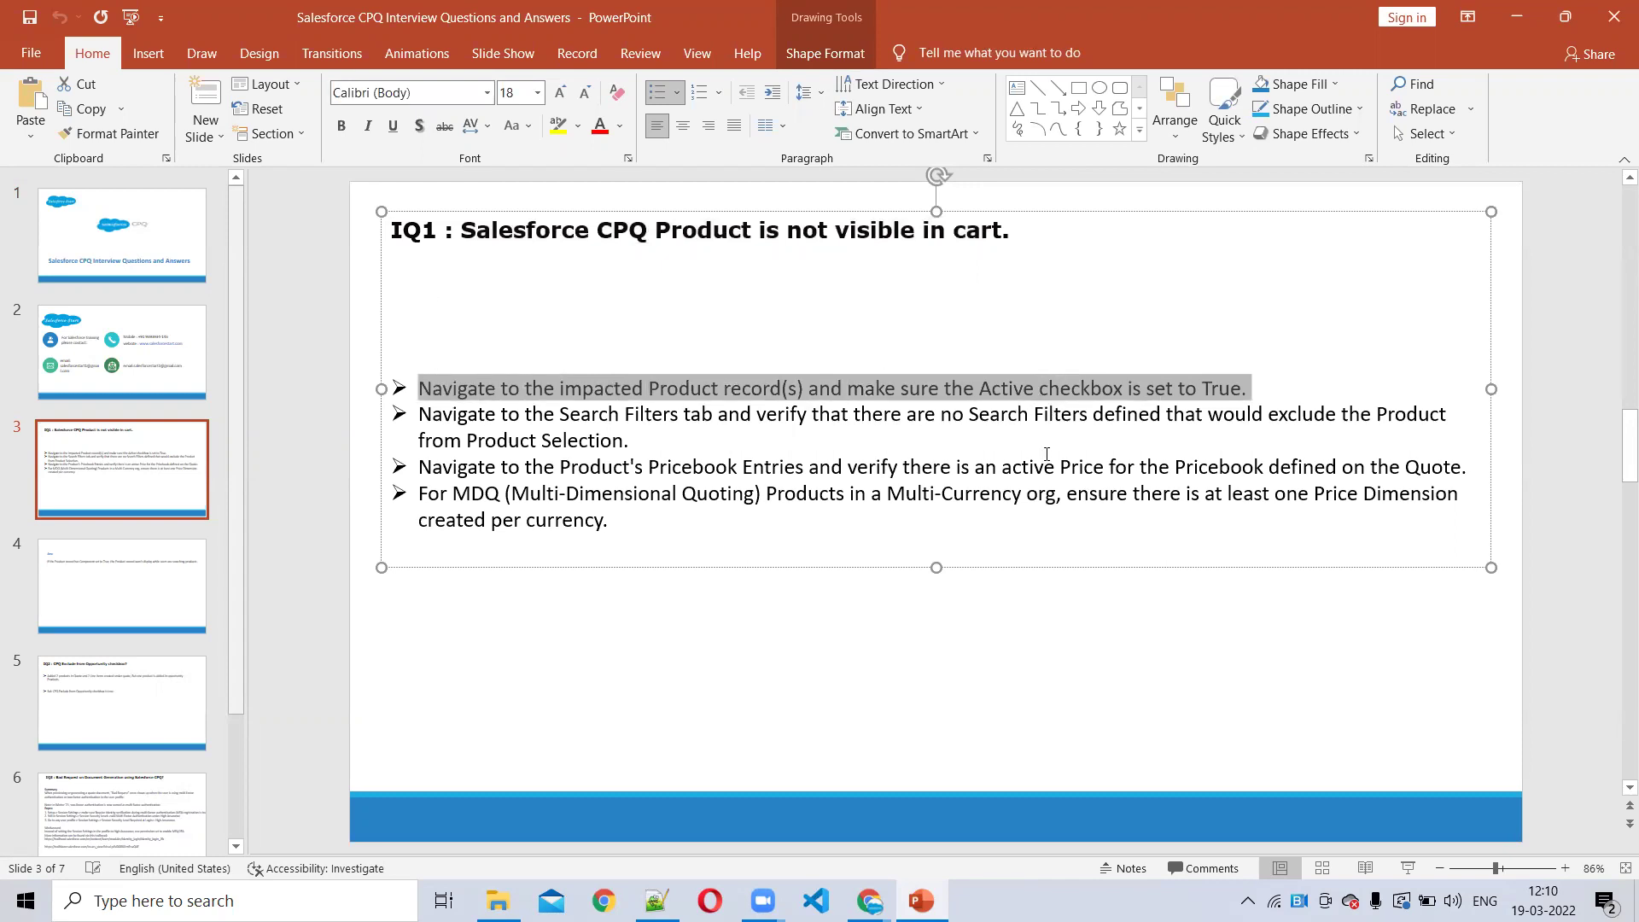
{"action": "left_click_drag", "start_coordinate": [669, 448], "coordinate": [418, 414]}
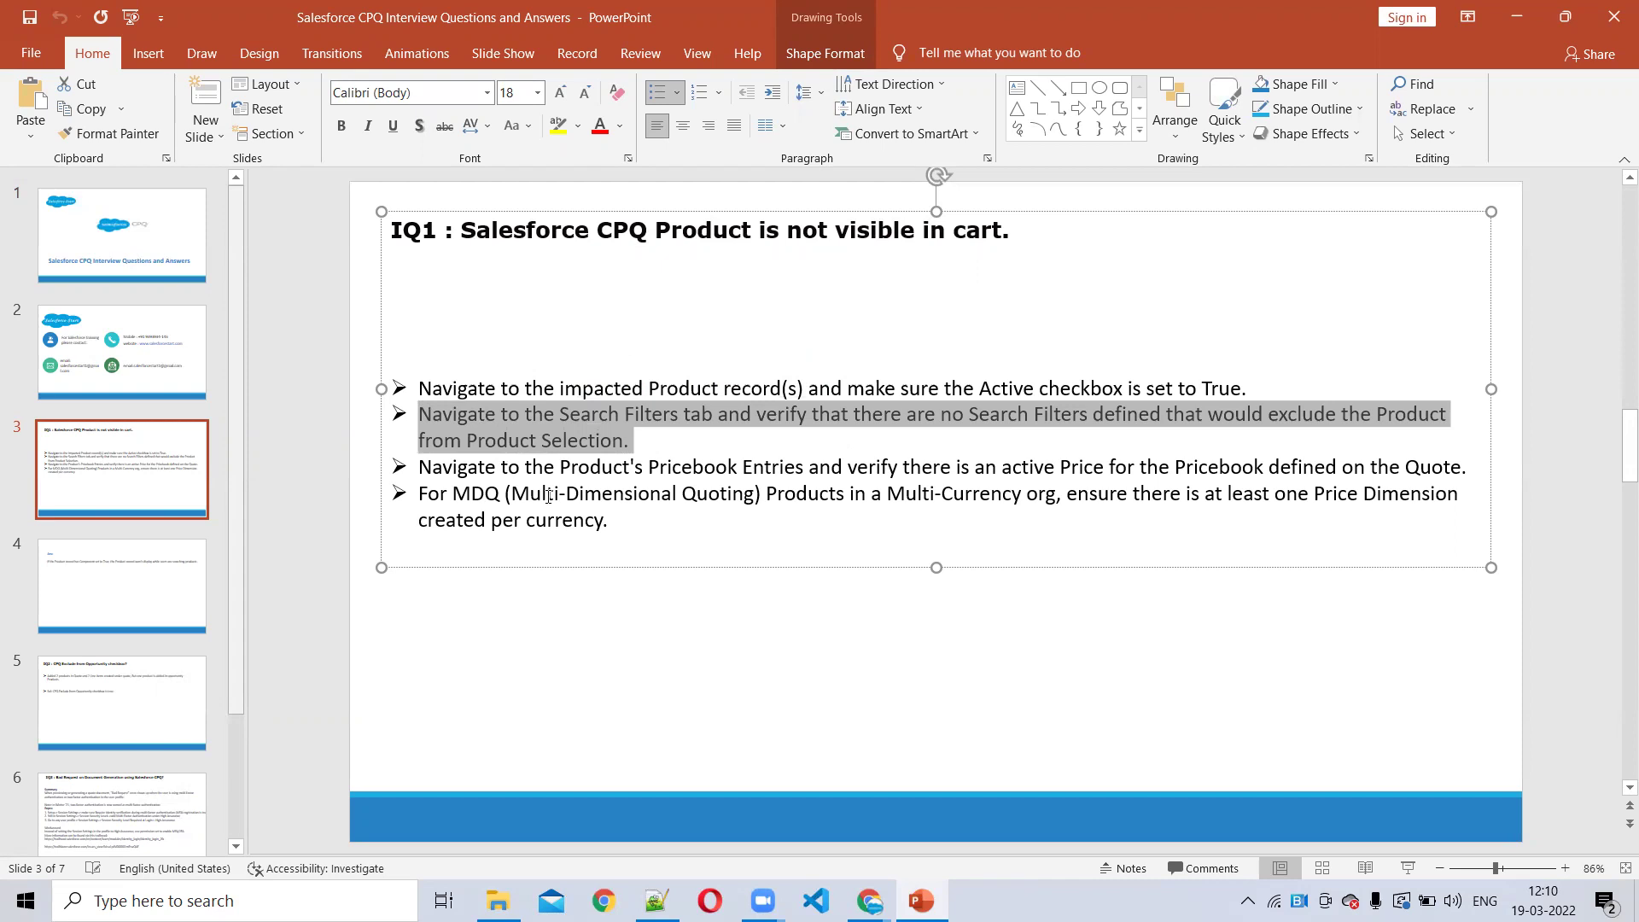
{"action": "left_click", "coordinate": [887, 389]}
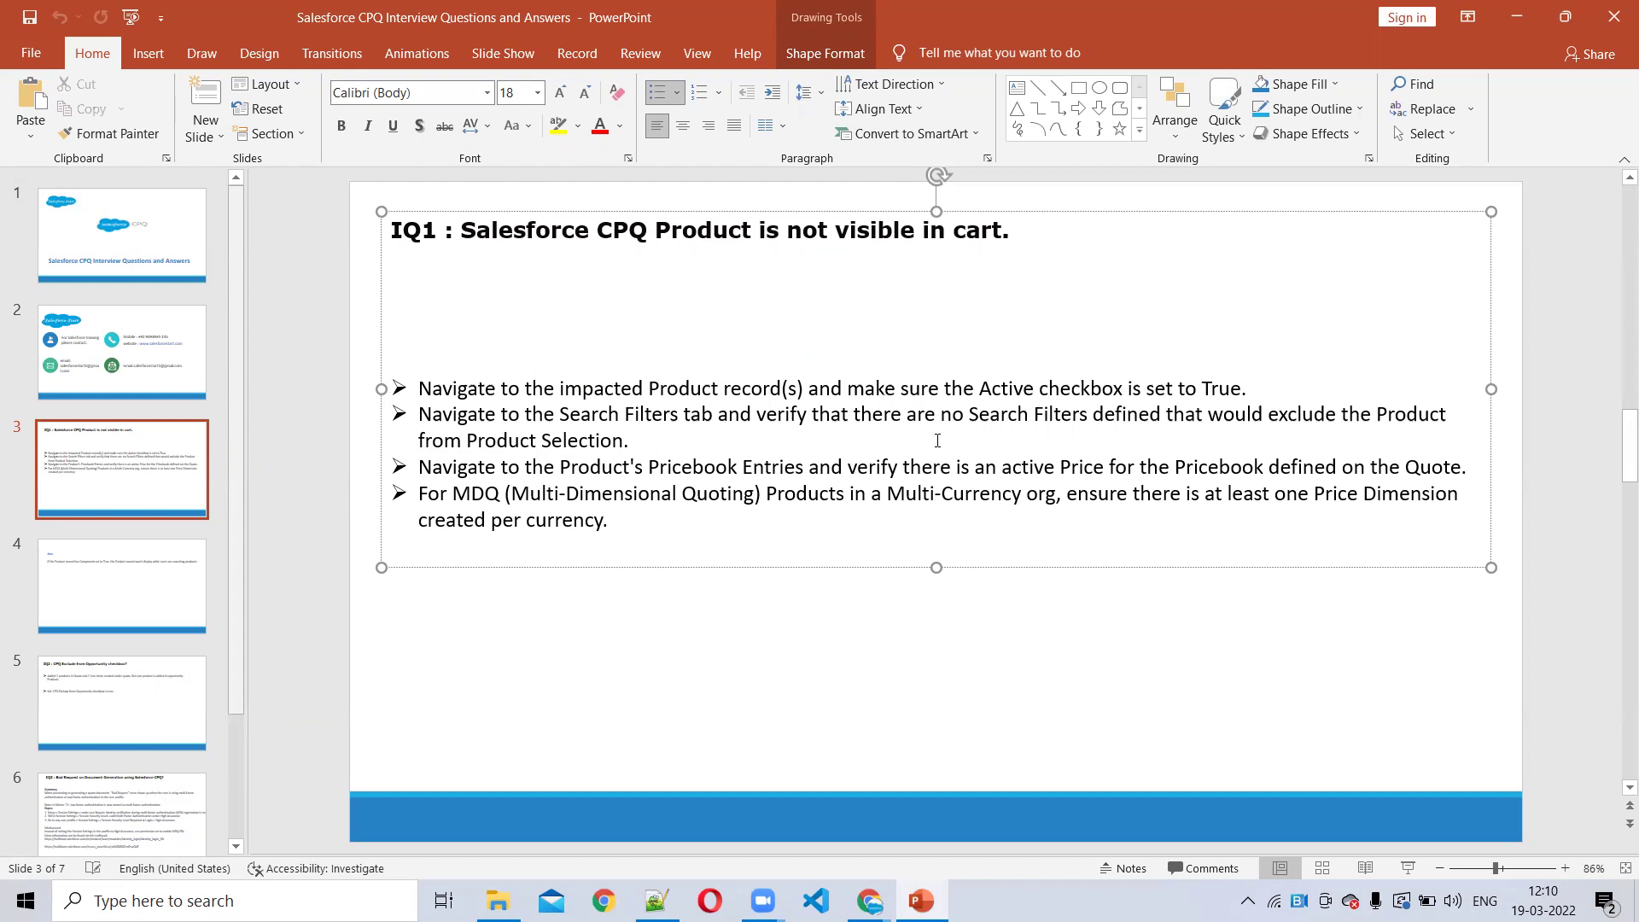
{"action": "left_click_drag", "start_coordinate": [650, 467], "coordinate": [1461, 472]}
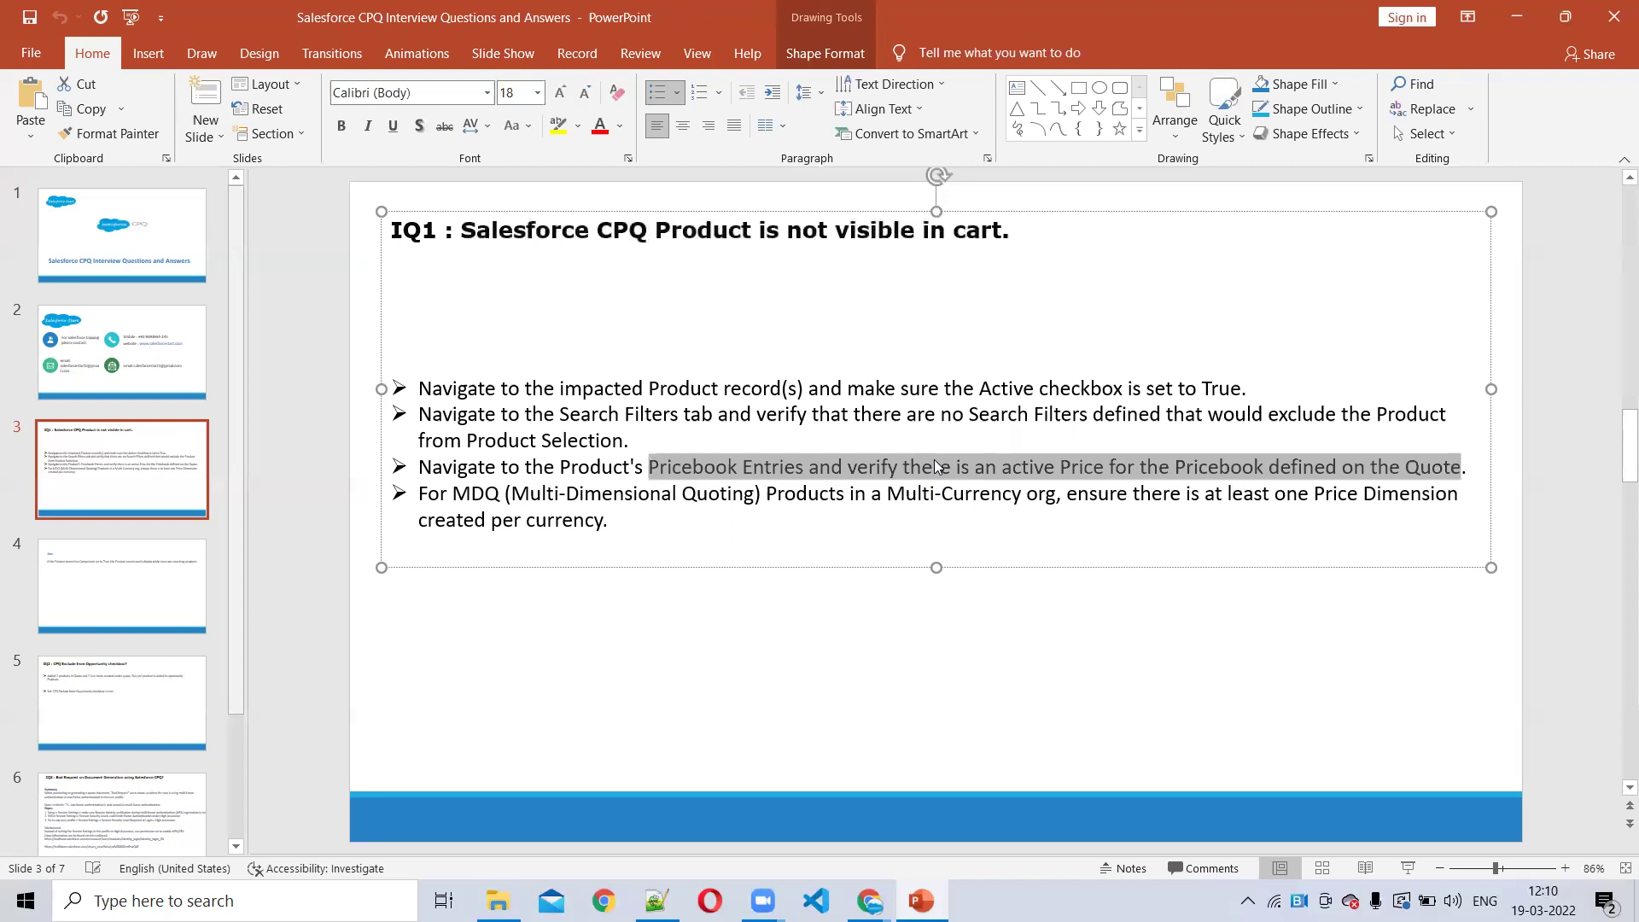
{"action": "triple_click", "coordinate": [484, 420]}
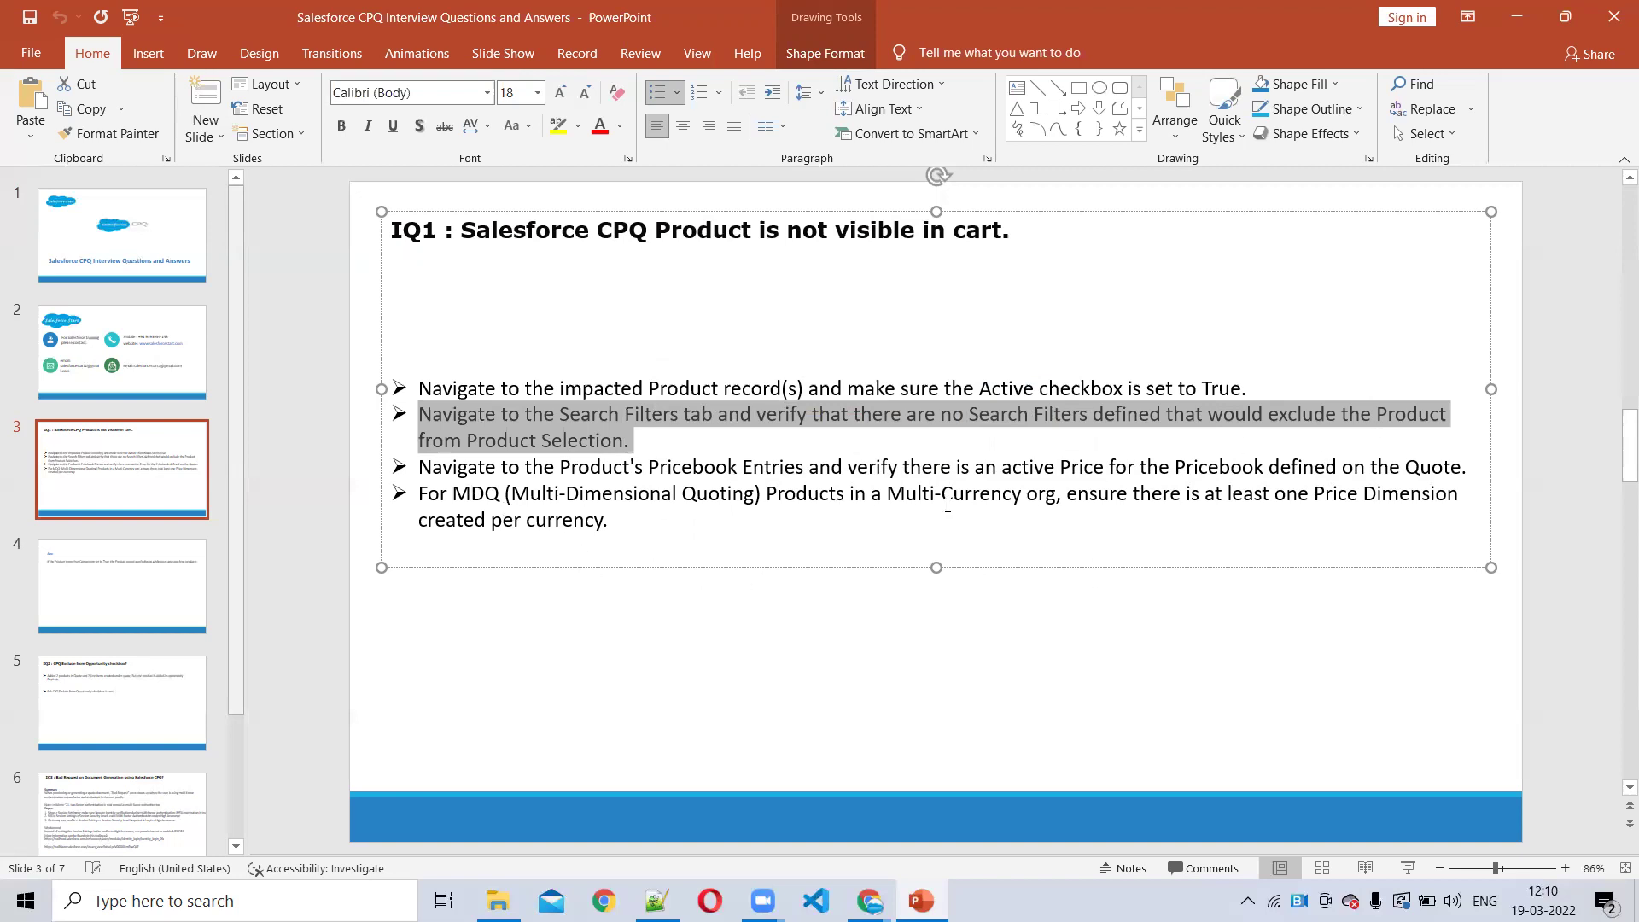
{"action": "left_click_drag", "start_coordinate": [1275, 493], "coordinate": [1343, 516]}
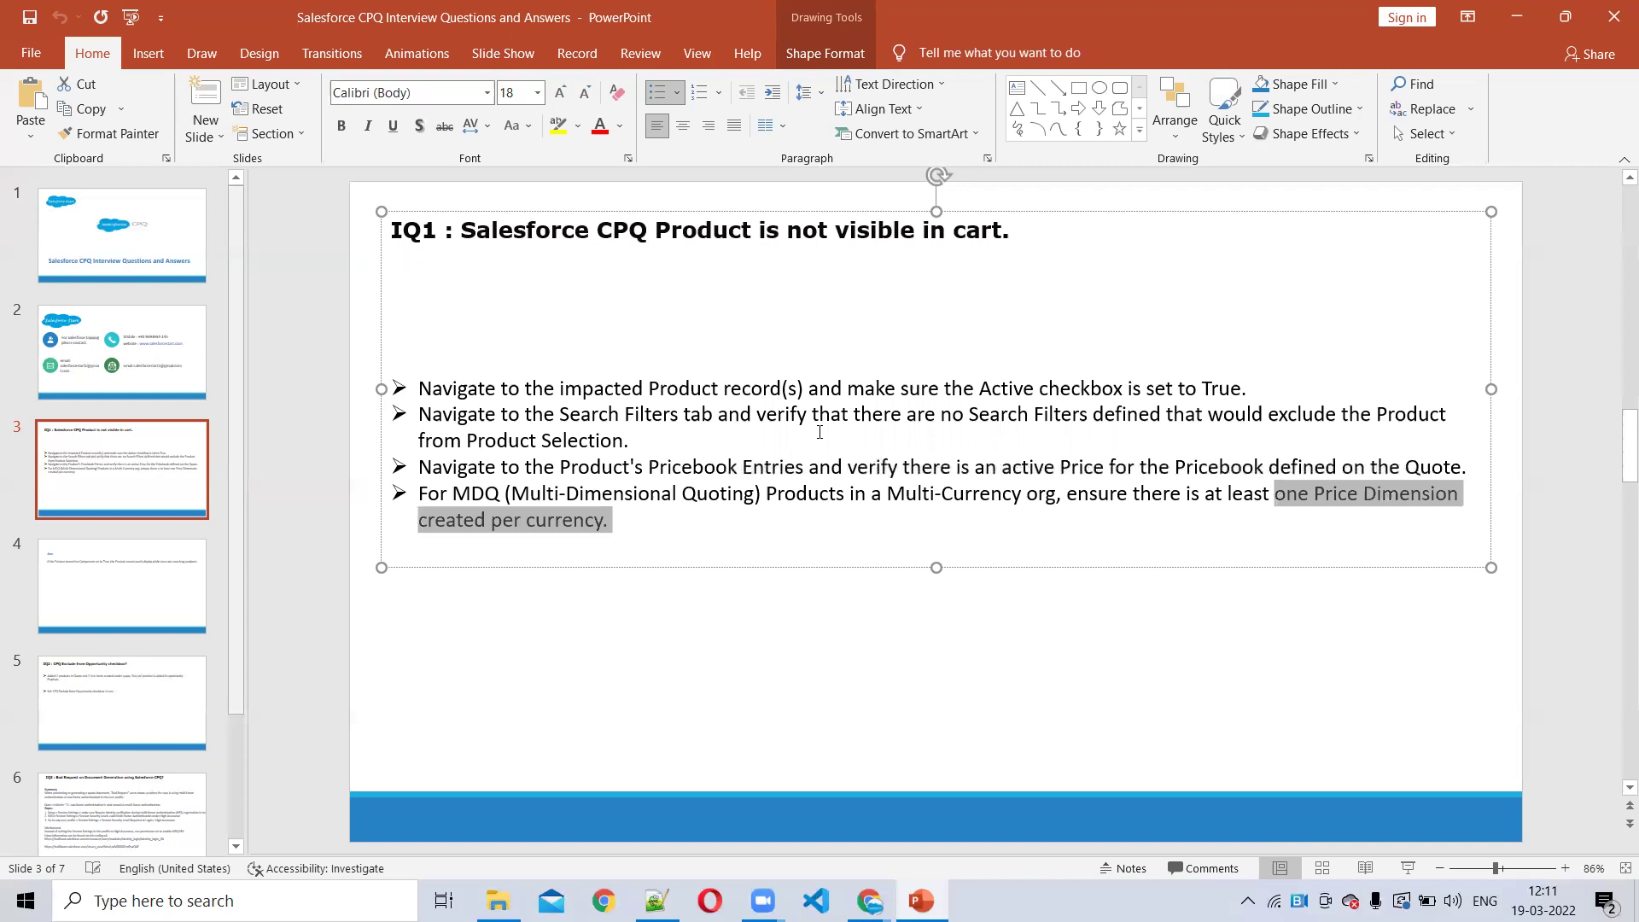
- Switch to the browser and open the Samsung PowerBank record from the refreshed Products list
{"action": "left_click", "coordinate": [1516, 16]}
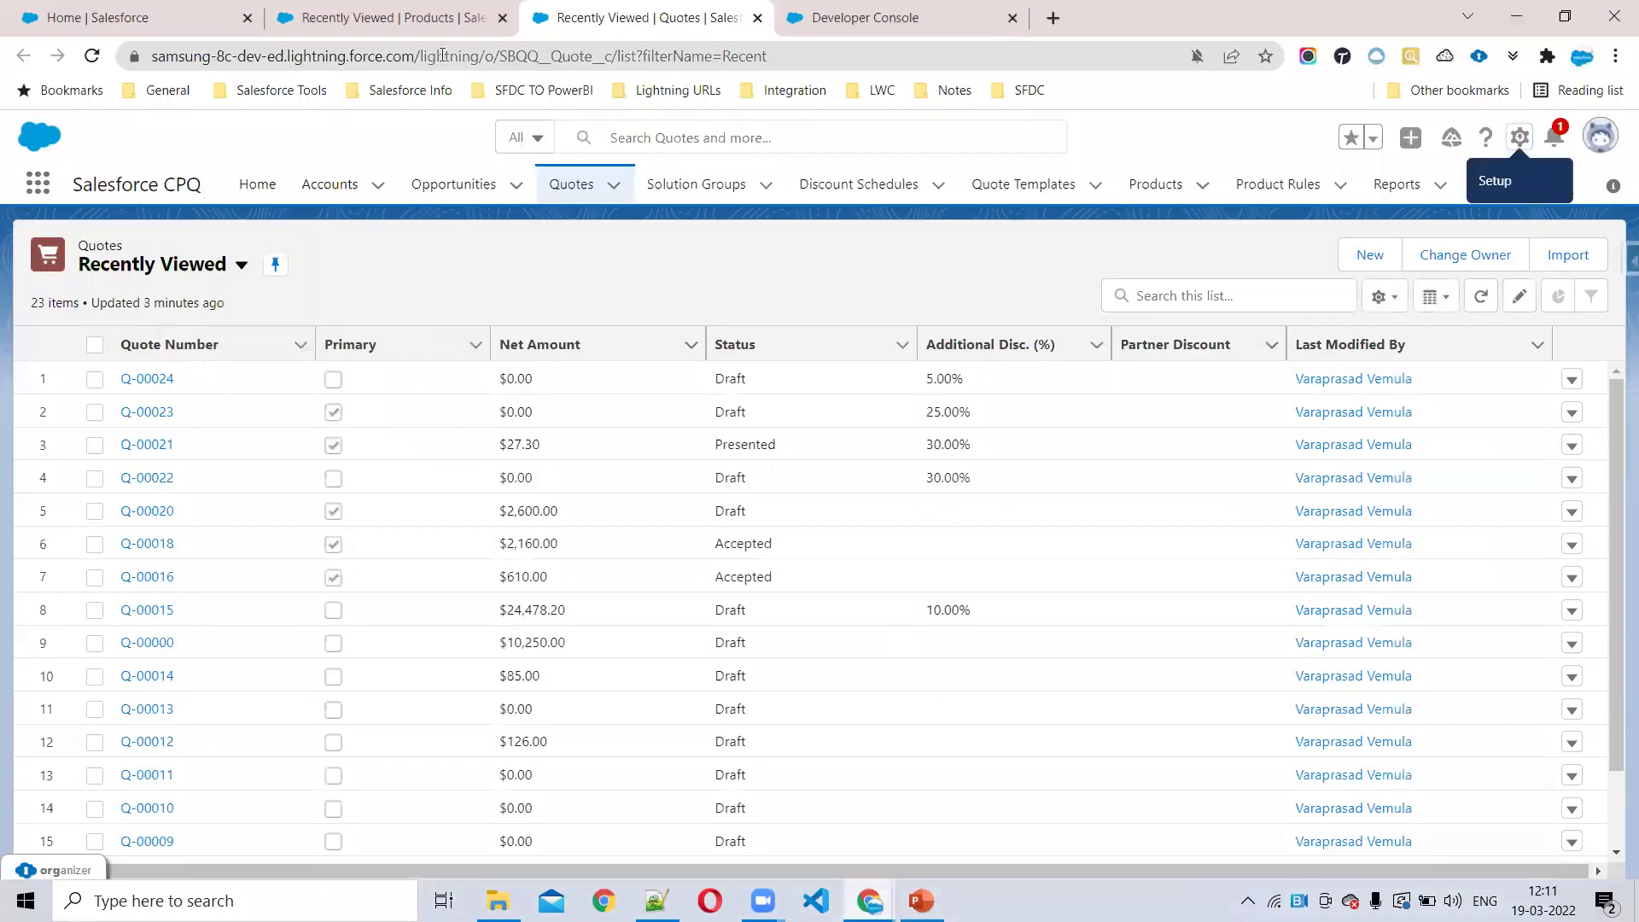
{"action": "left_click", "coordinate": [401, 17]}
{"action": "left_click", "coordinate": [1154, 184]}
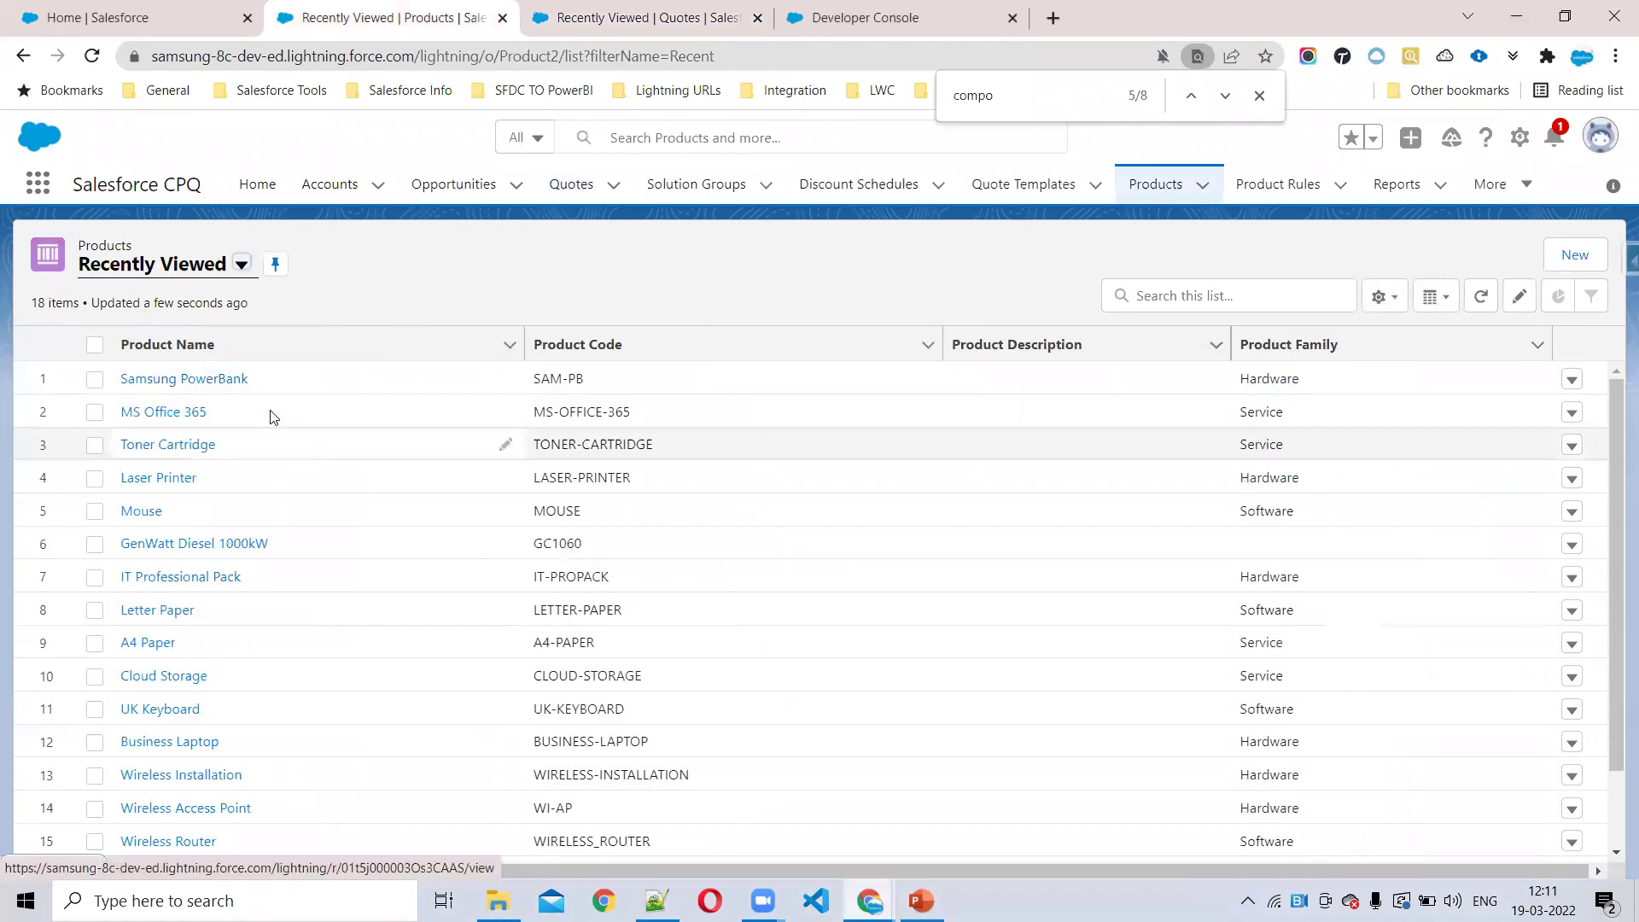
{"action": "left_click", "coordinate": [217, 380]}
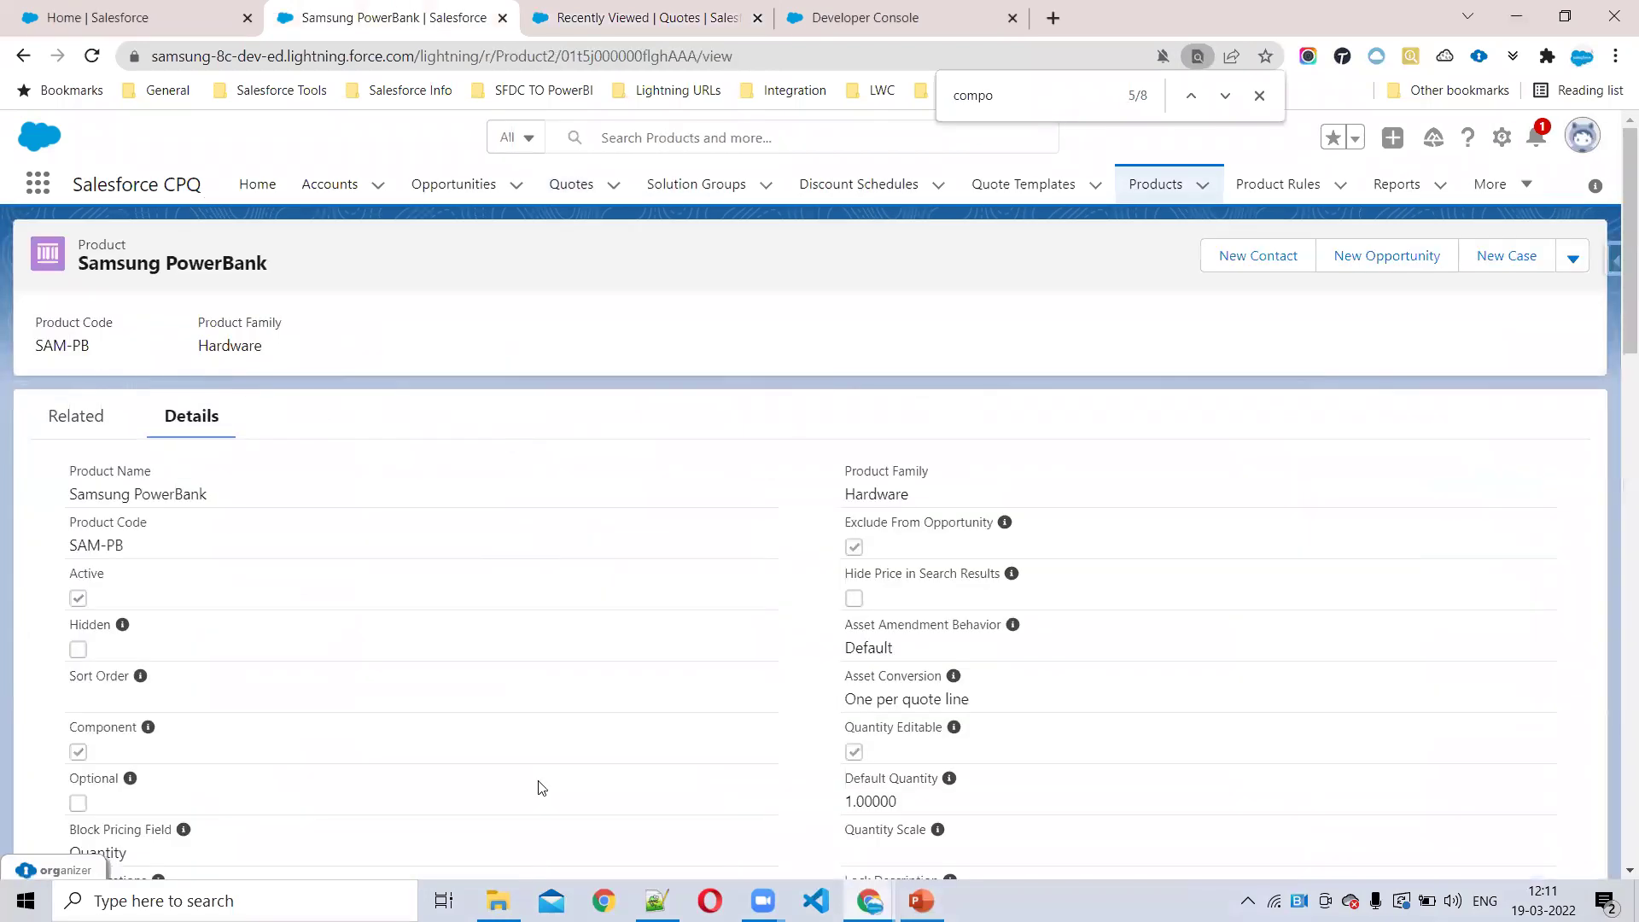
- Highlight the product header, then open USA PB from its related Price Books list
{"action": "left_click_drag", "start_coordinate": [106, 309], "coordinate": [472, 281]}
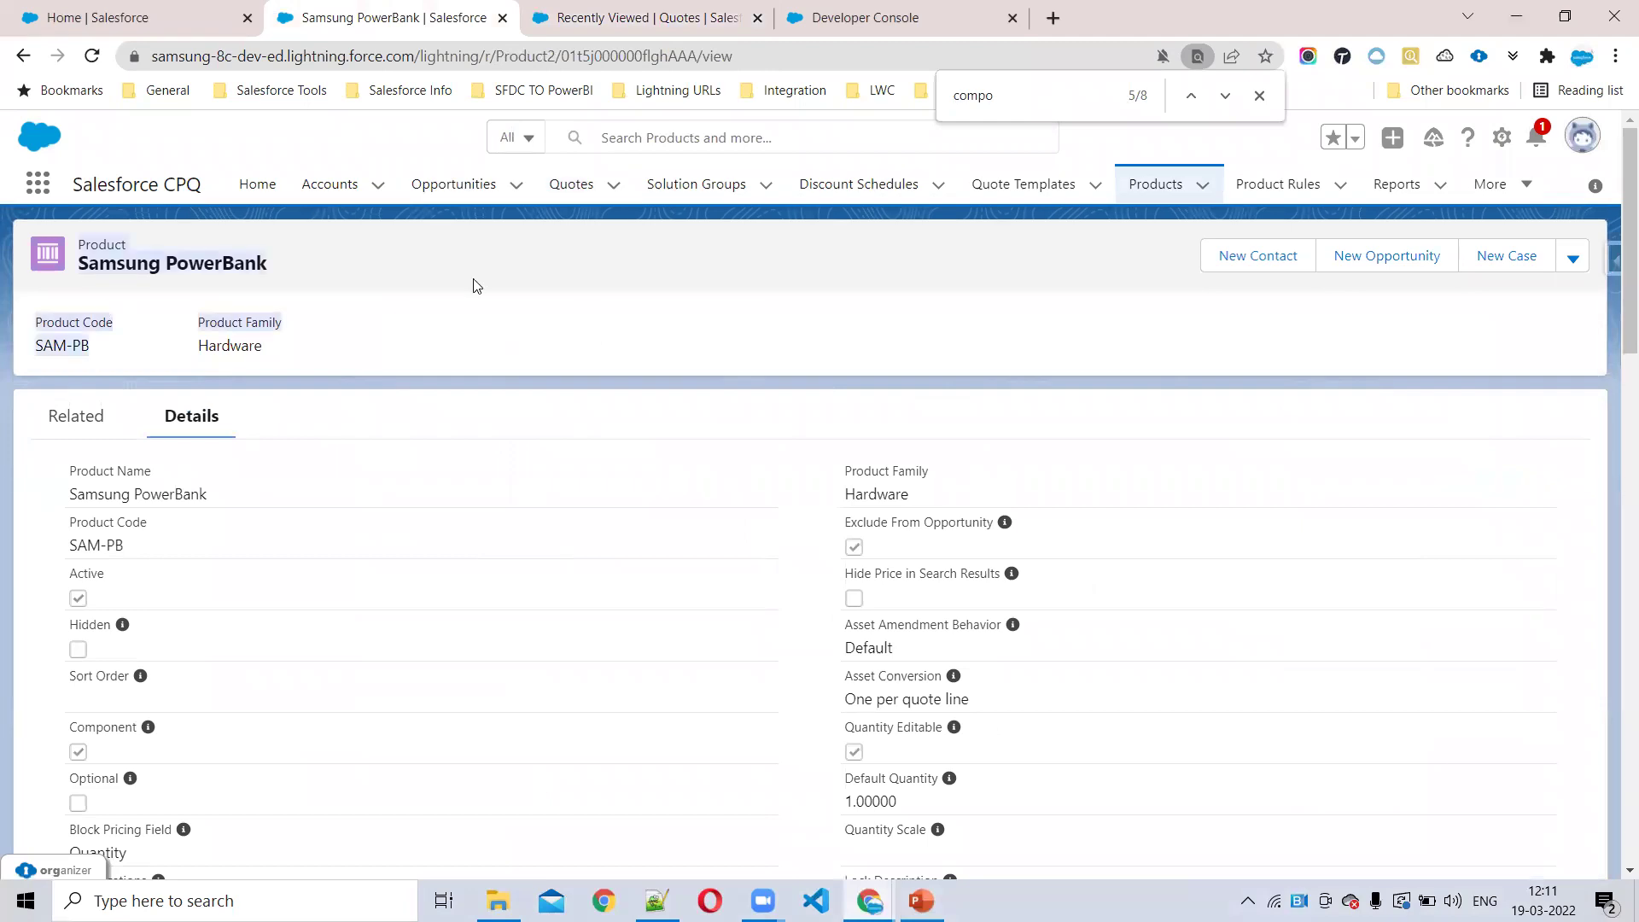
{"action": "left_click", "coordinate": [22, 602]}
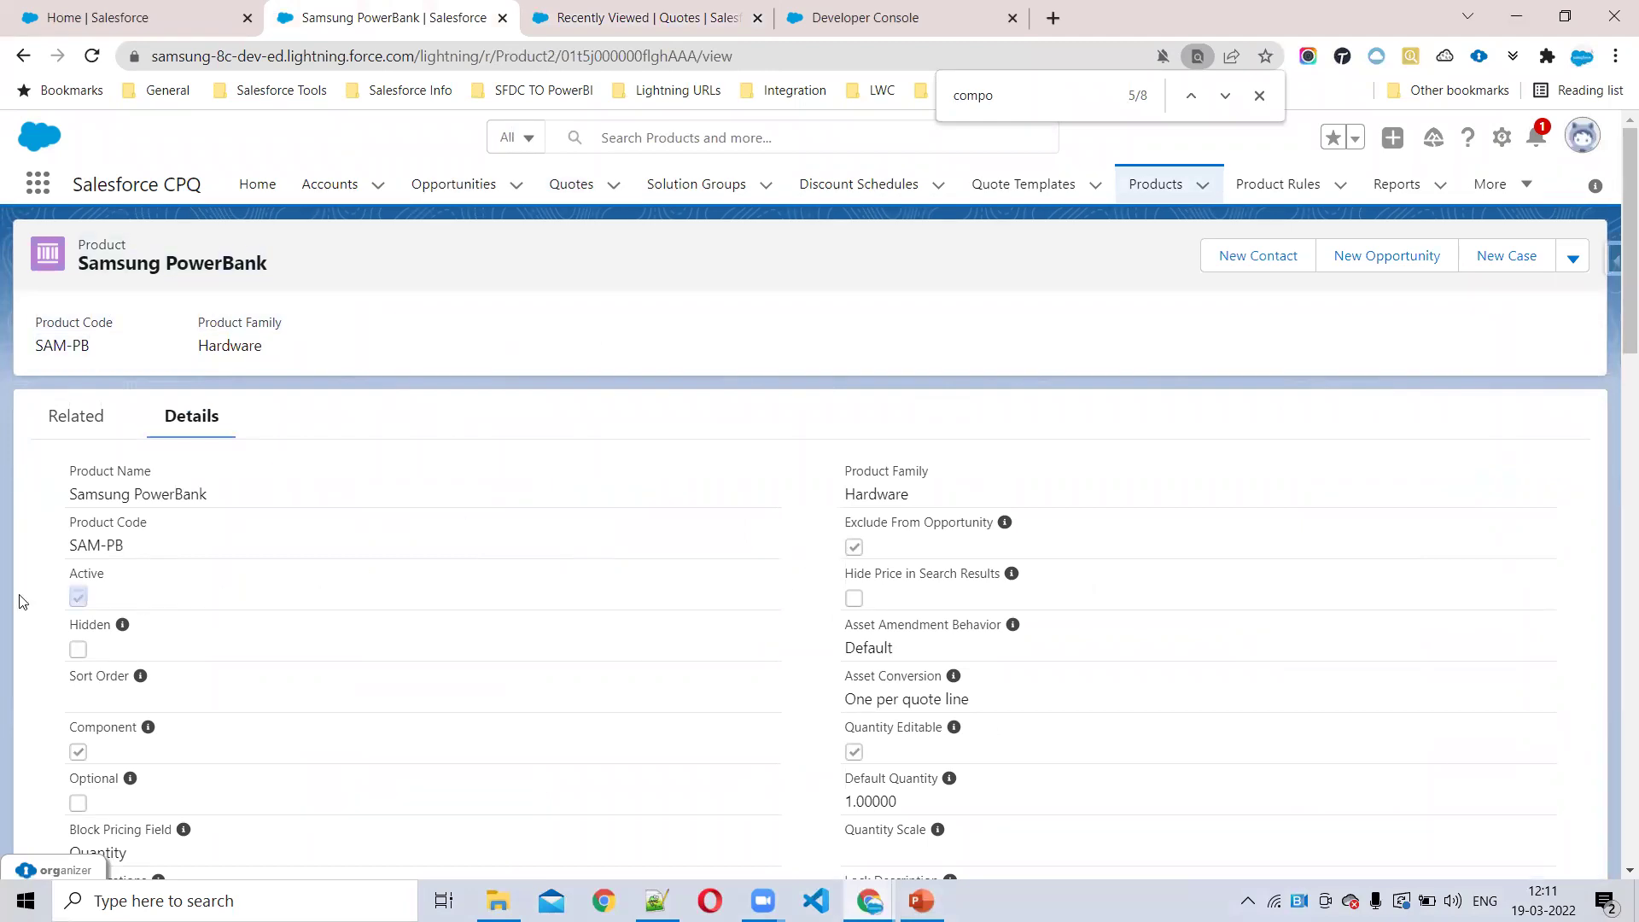
{"action": "left_click", "coordinate": [73, 420]}
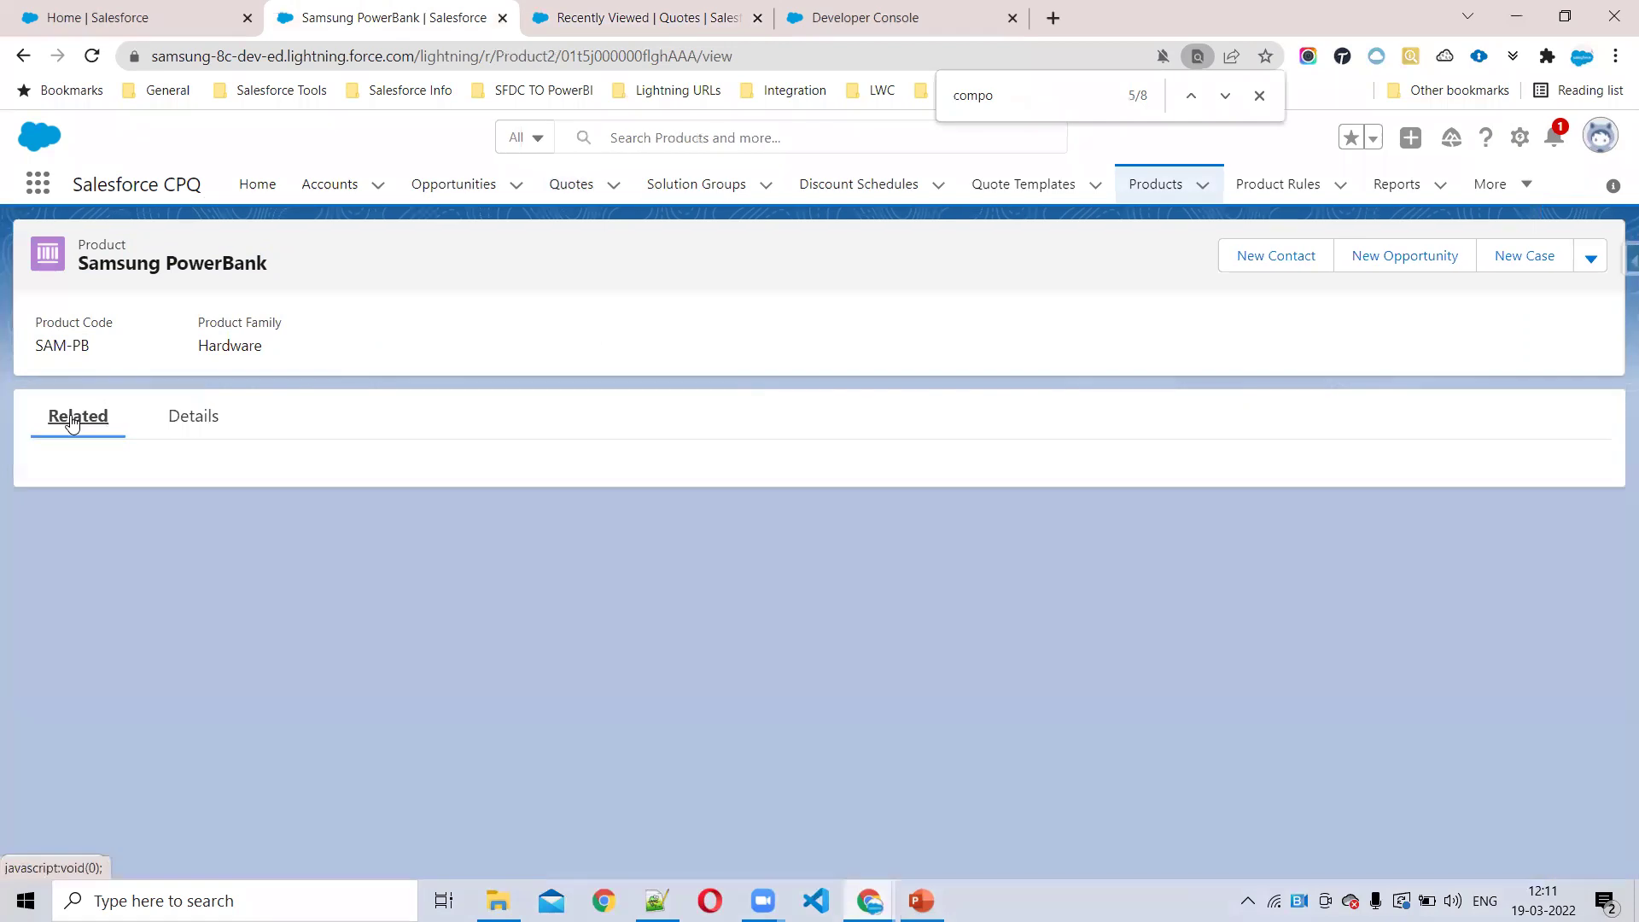
{"action": "scroll", "coordinate": [373, 728], "scroll_direction": "down", "scroll_amount": 5}
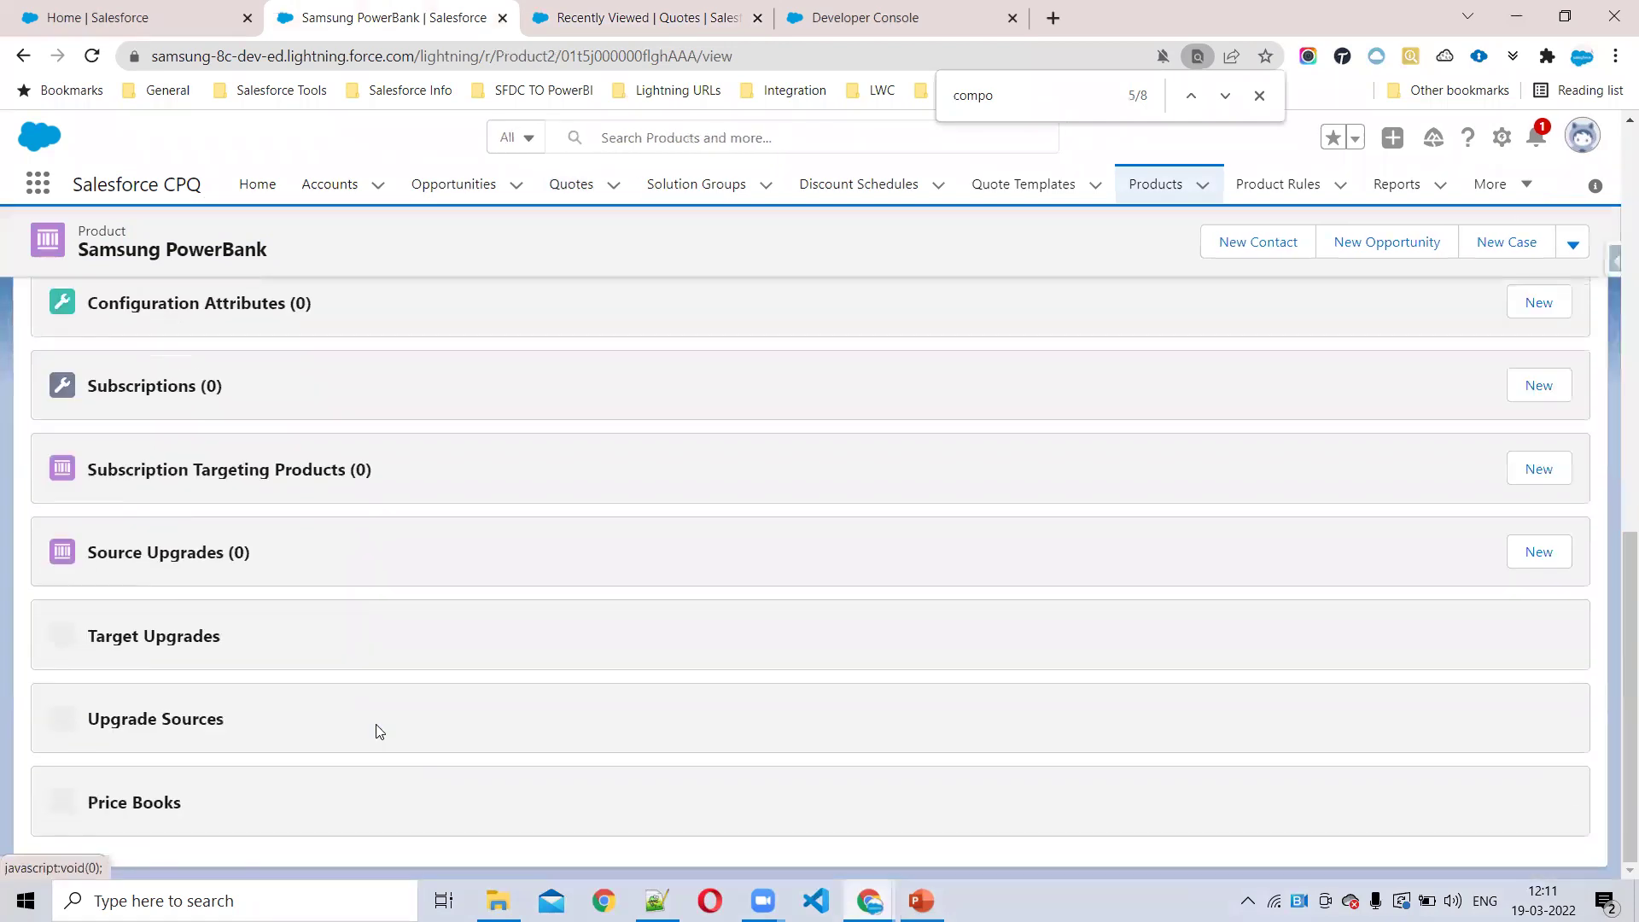
{"action": "scroll", "coordinate": [373, 728], "scroll_direction": "down", "scroll_amount": 2}
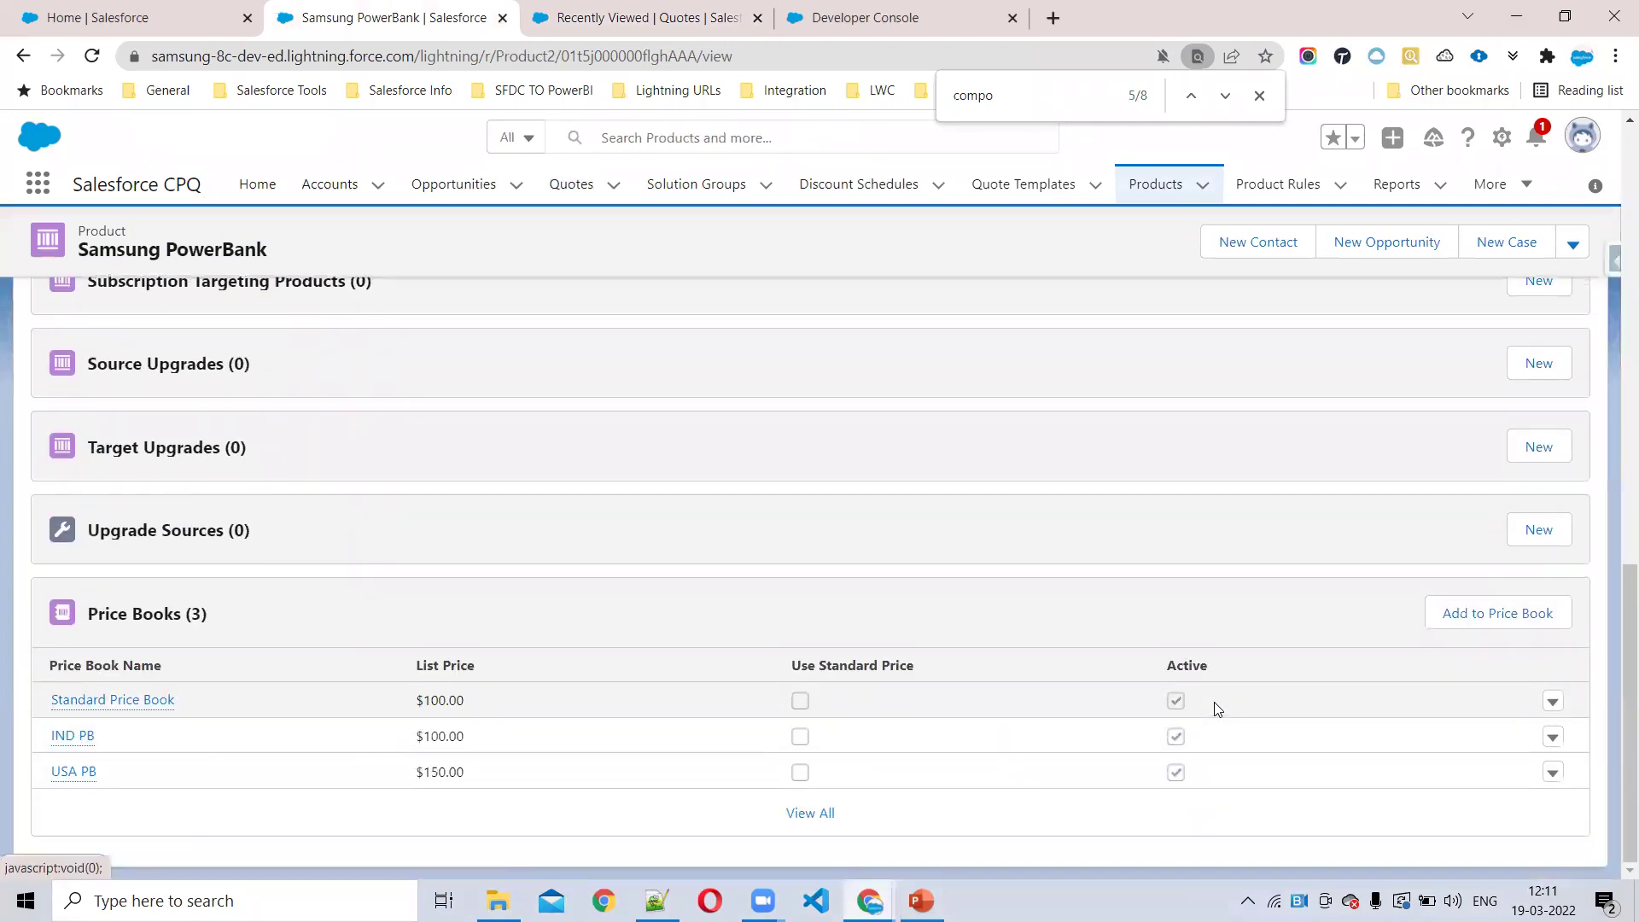
{"action": "left_click", "coordinate": [84, 772]}
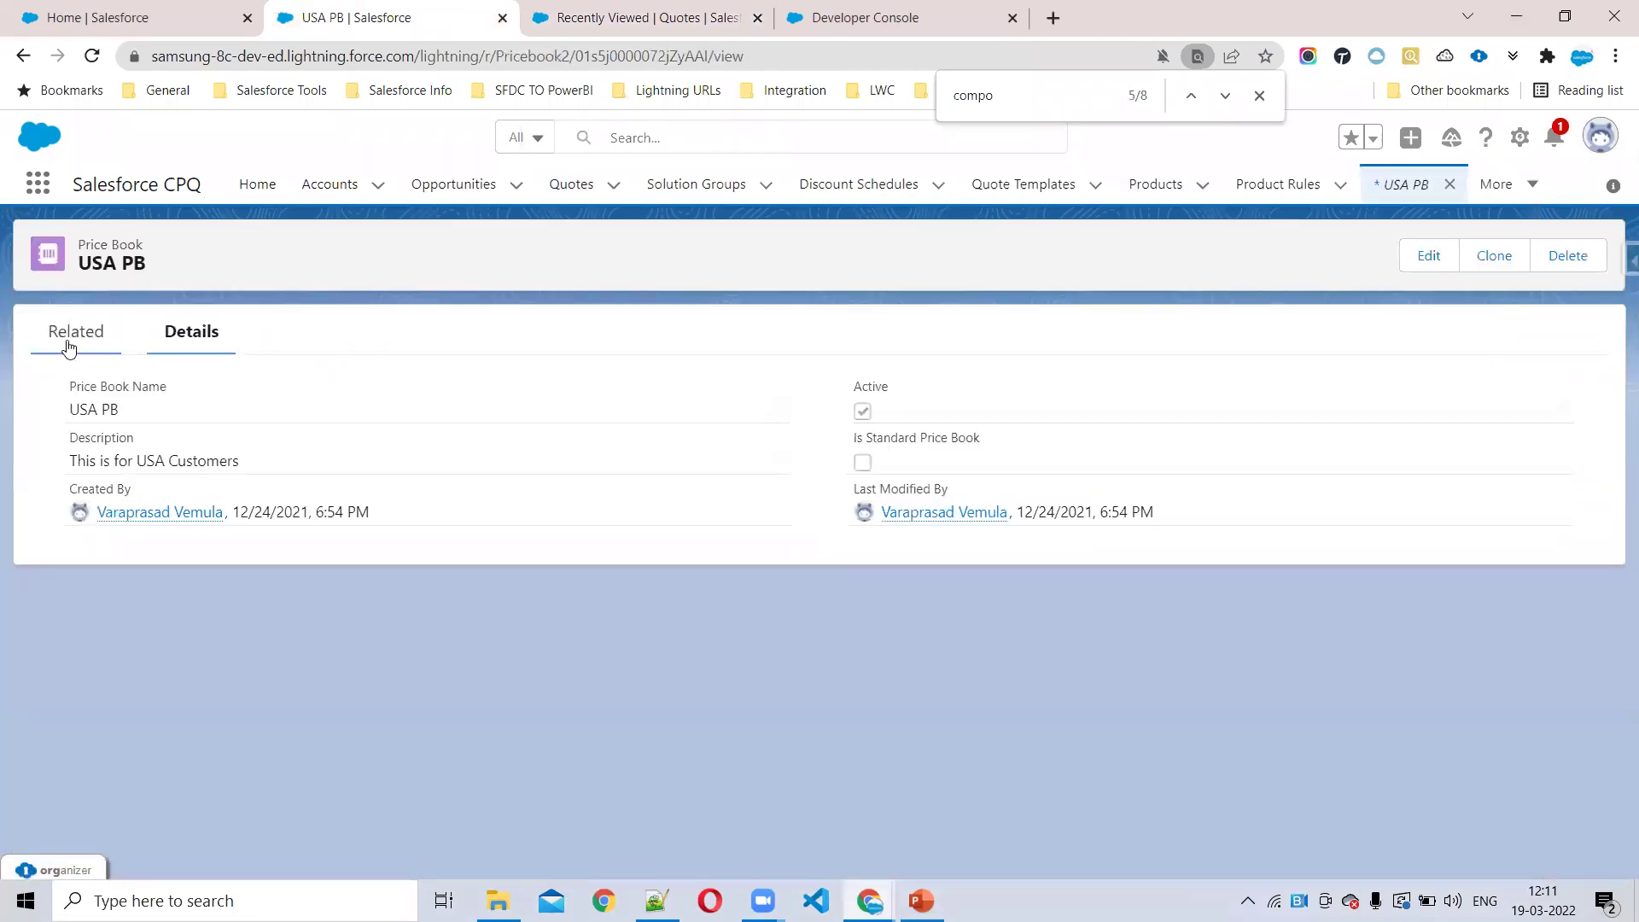
- List all USA PB price book entries, highlight Samsung PowerBank's $150.00 entry, and reopen the product
{"action": "left_click", "coordinate": [69, 347]}
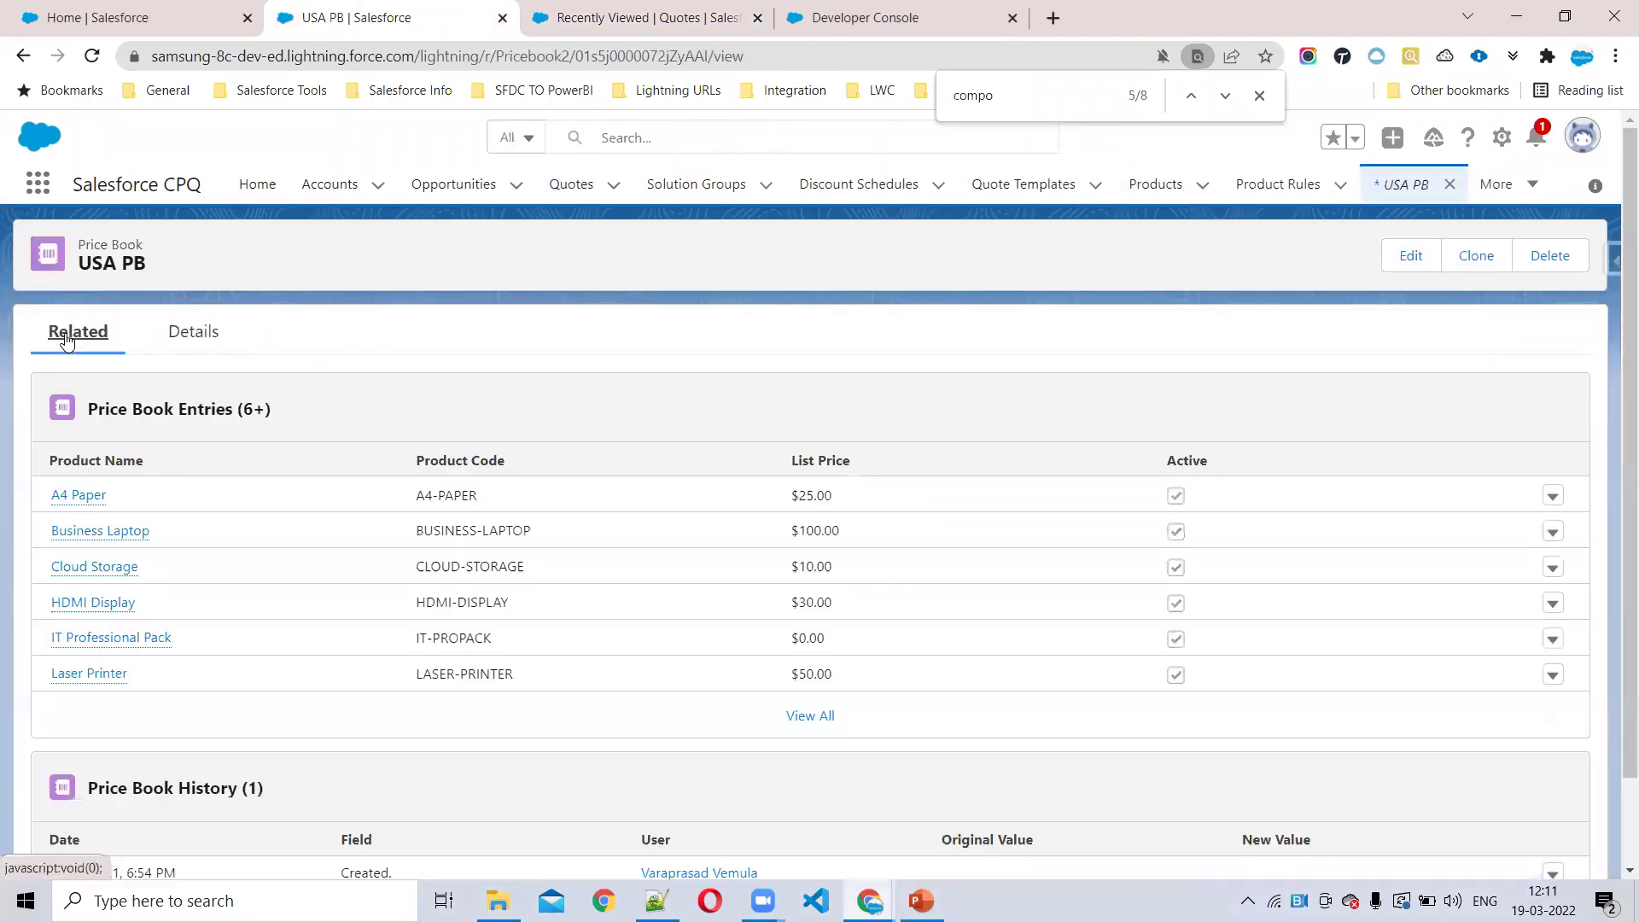
{"action": "left_click", "coordinate": [828, 715]}
{"action": "scroll", "coordinate": [183, 747], "scroll_direction": "down", "scroll_amount": 3}
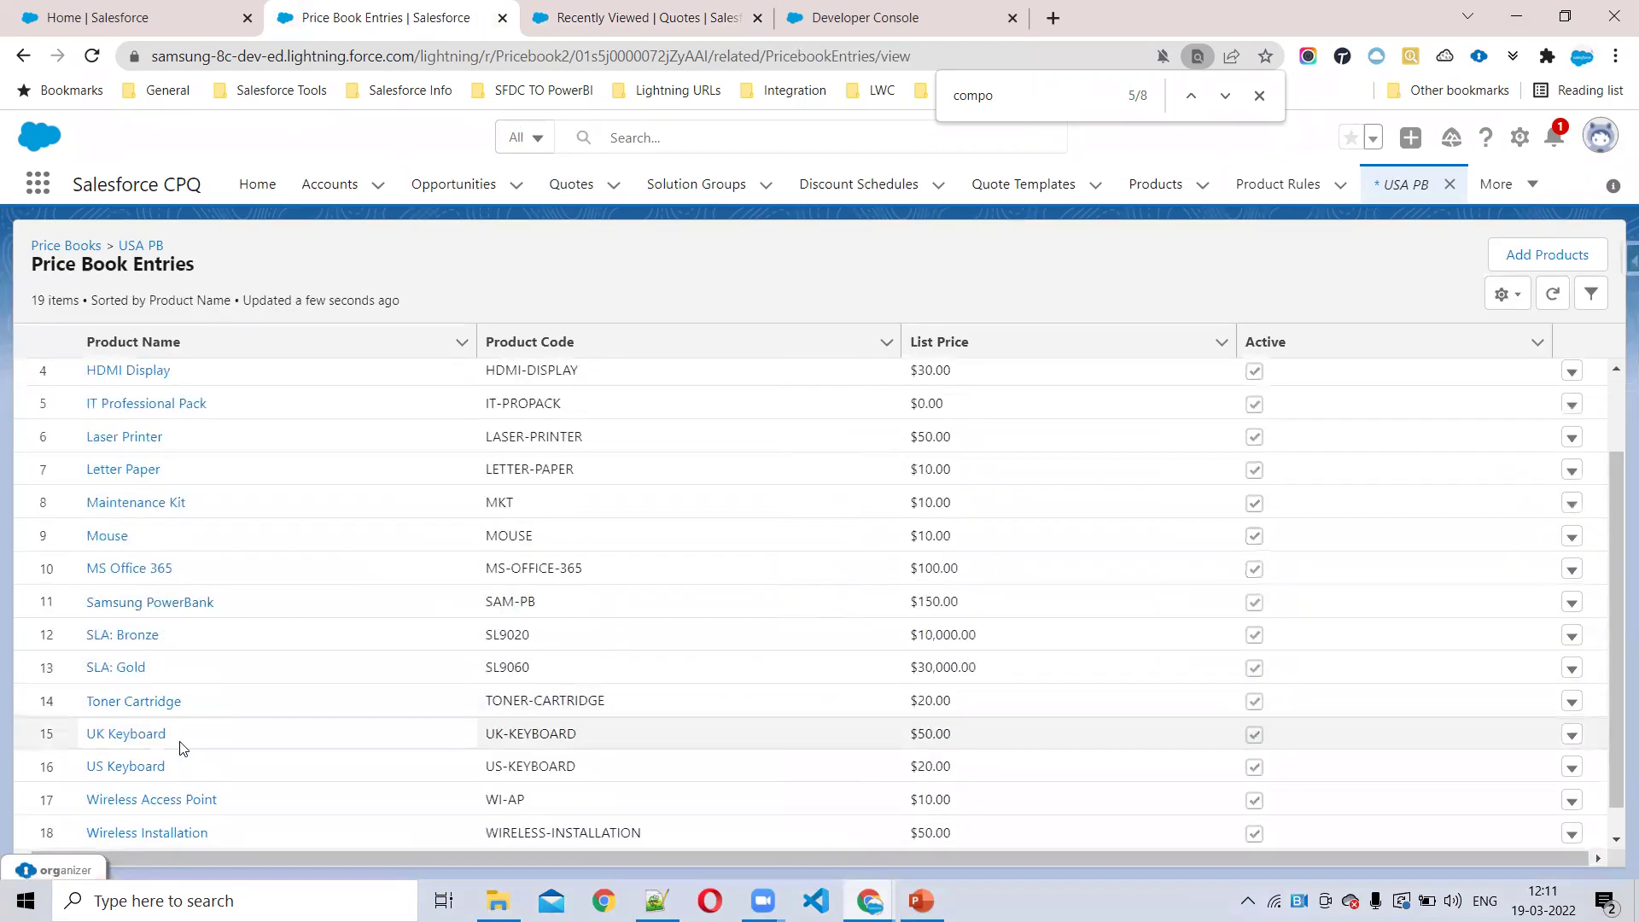
{"action": "scroll", "coordinate": [190, 756], "scroll_direction": "up", "scroll_amount": 2}
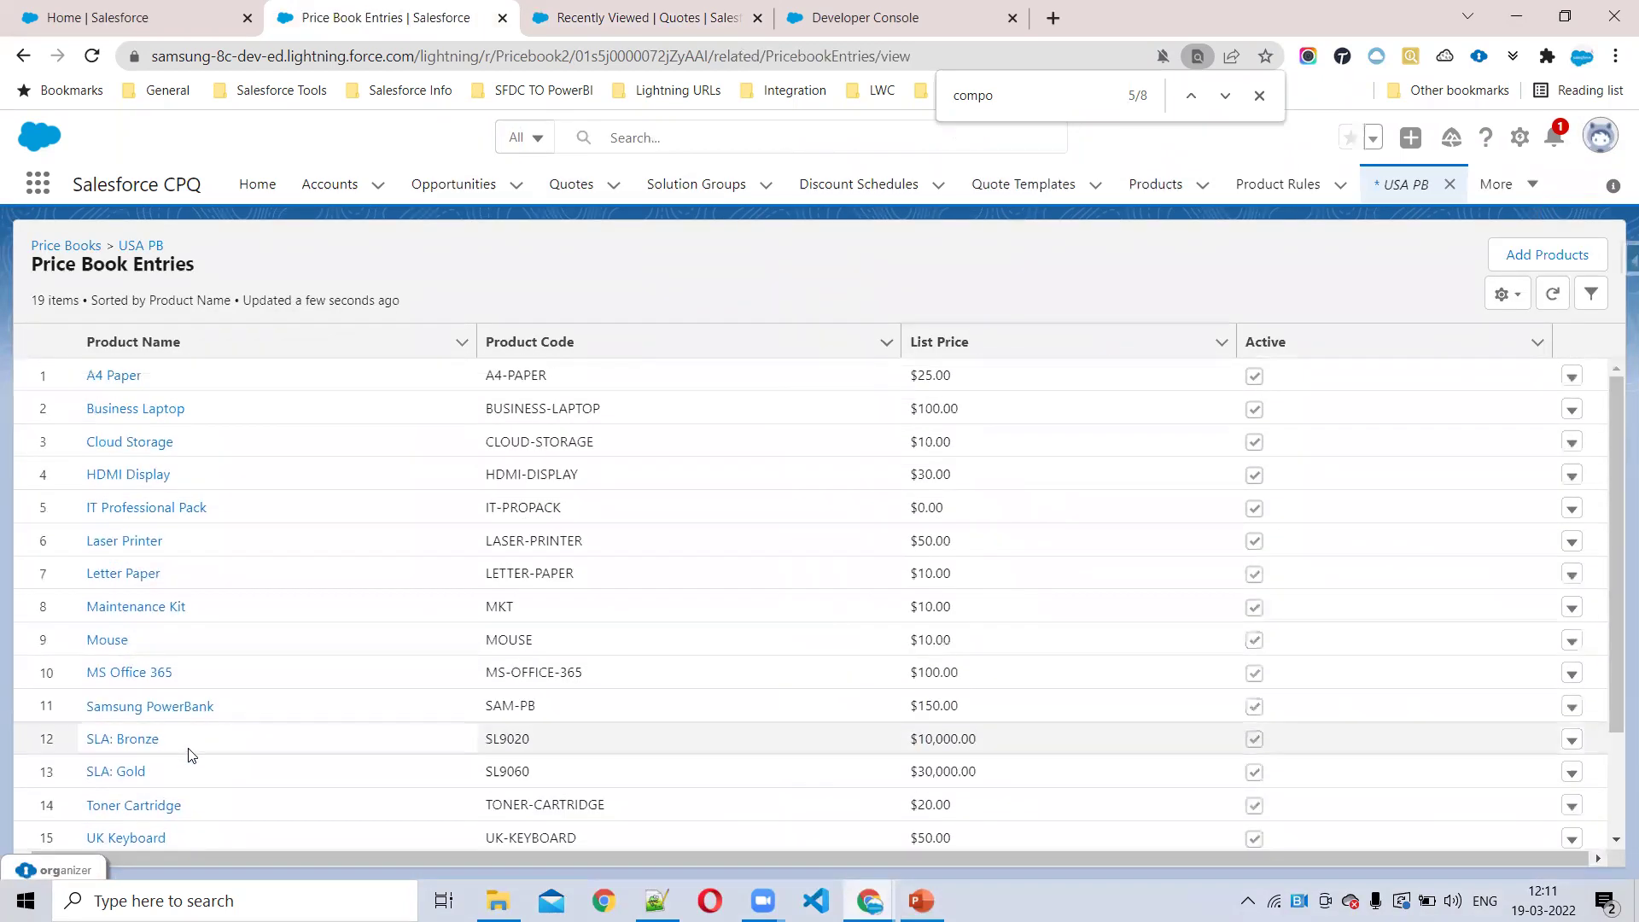
{"action": "scroll", "coordinate": [190, 752], "scroll_direction": "down", "scroll_amount": 2}
{"action": "left_click_drag", "start_coordinate": [381, 578], "coordinate": [1280, 579]}
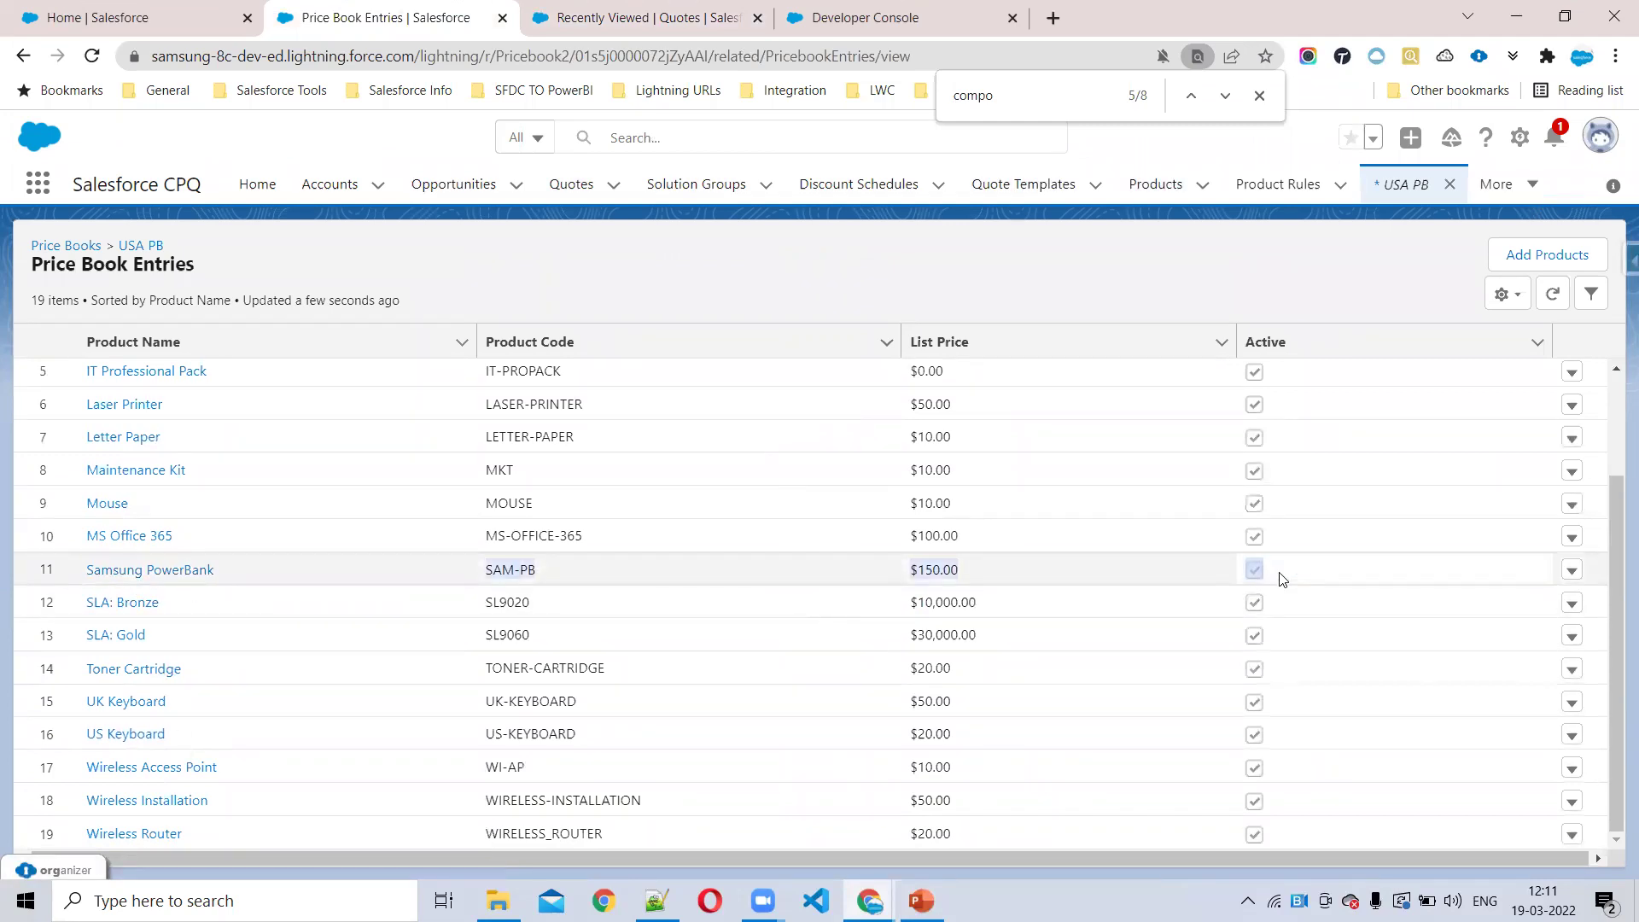
{"action": "left_click_drag", "start_coordinate": [1280, 579], "coordinate": [1281, 579]}
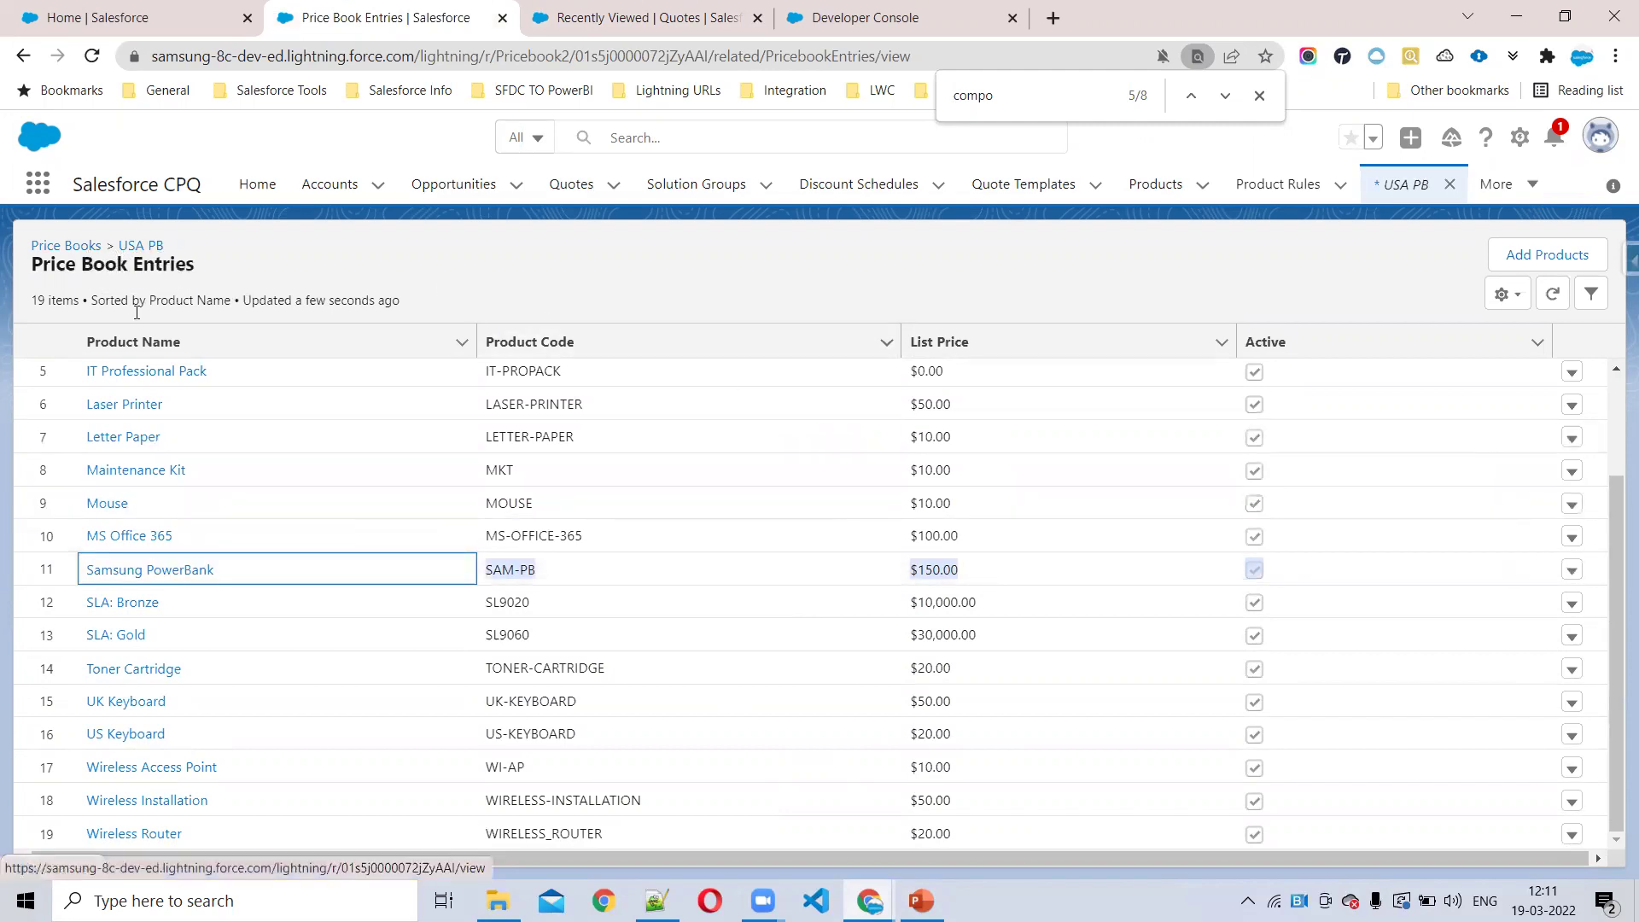
{"action": "left_click", "coordinate": [122, 572]}
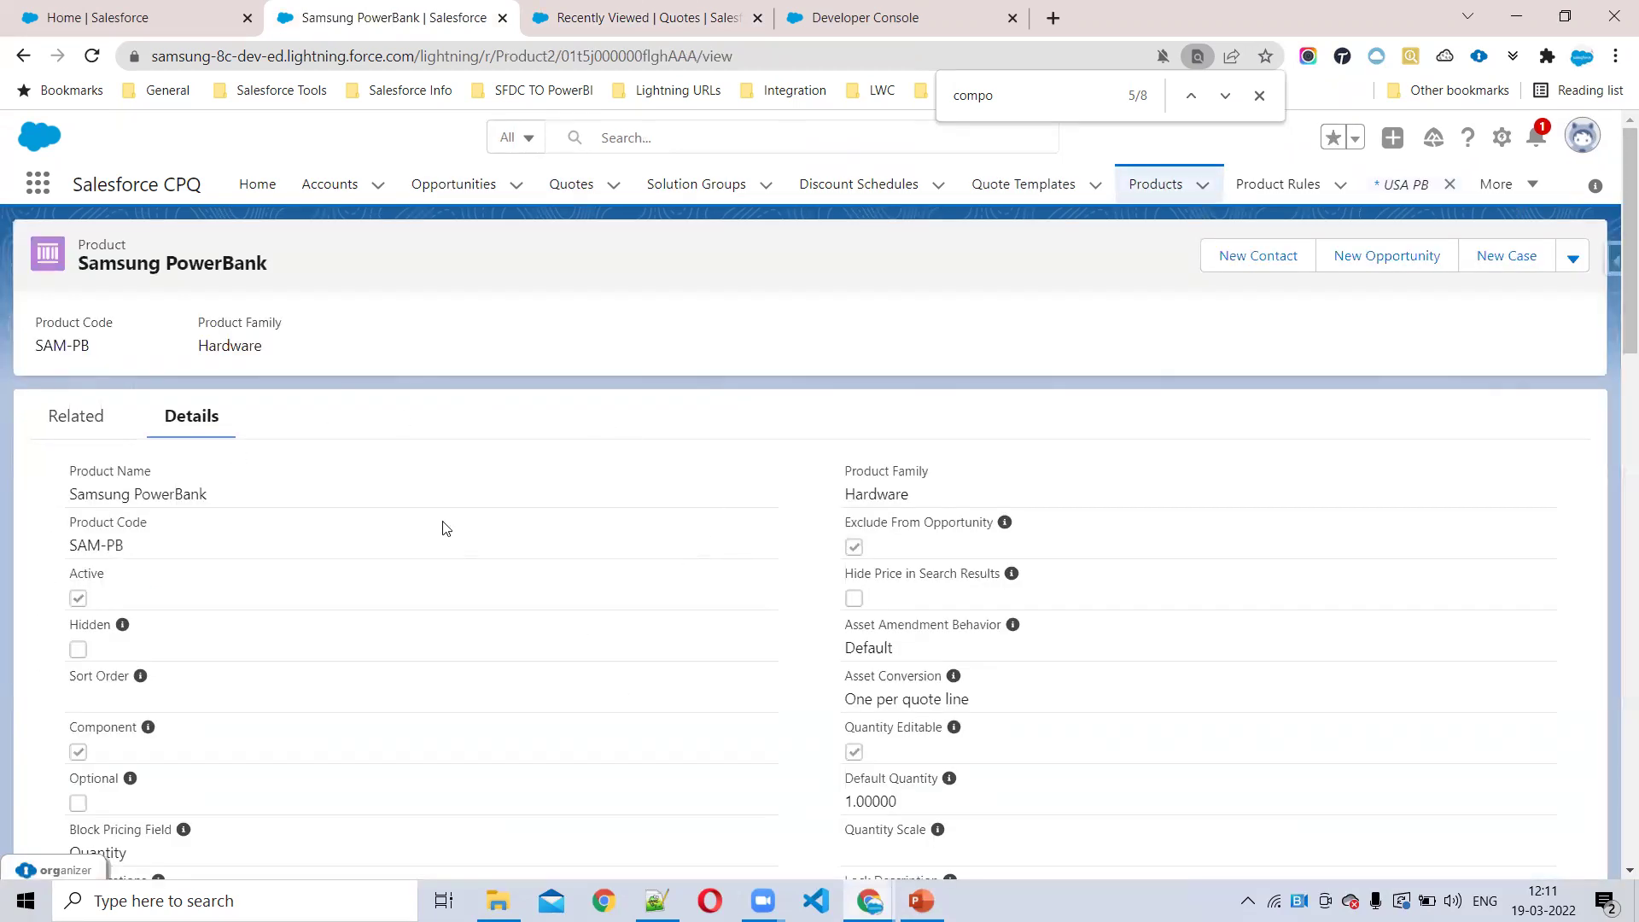
- Point out the PowerBank's empty Price Dimensions list and scroll through its detail fields
{"action": "left_click", "coordinate": [100, 437]}
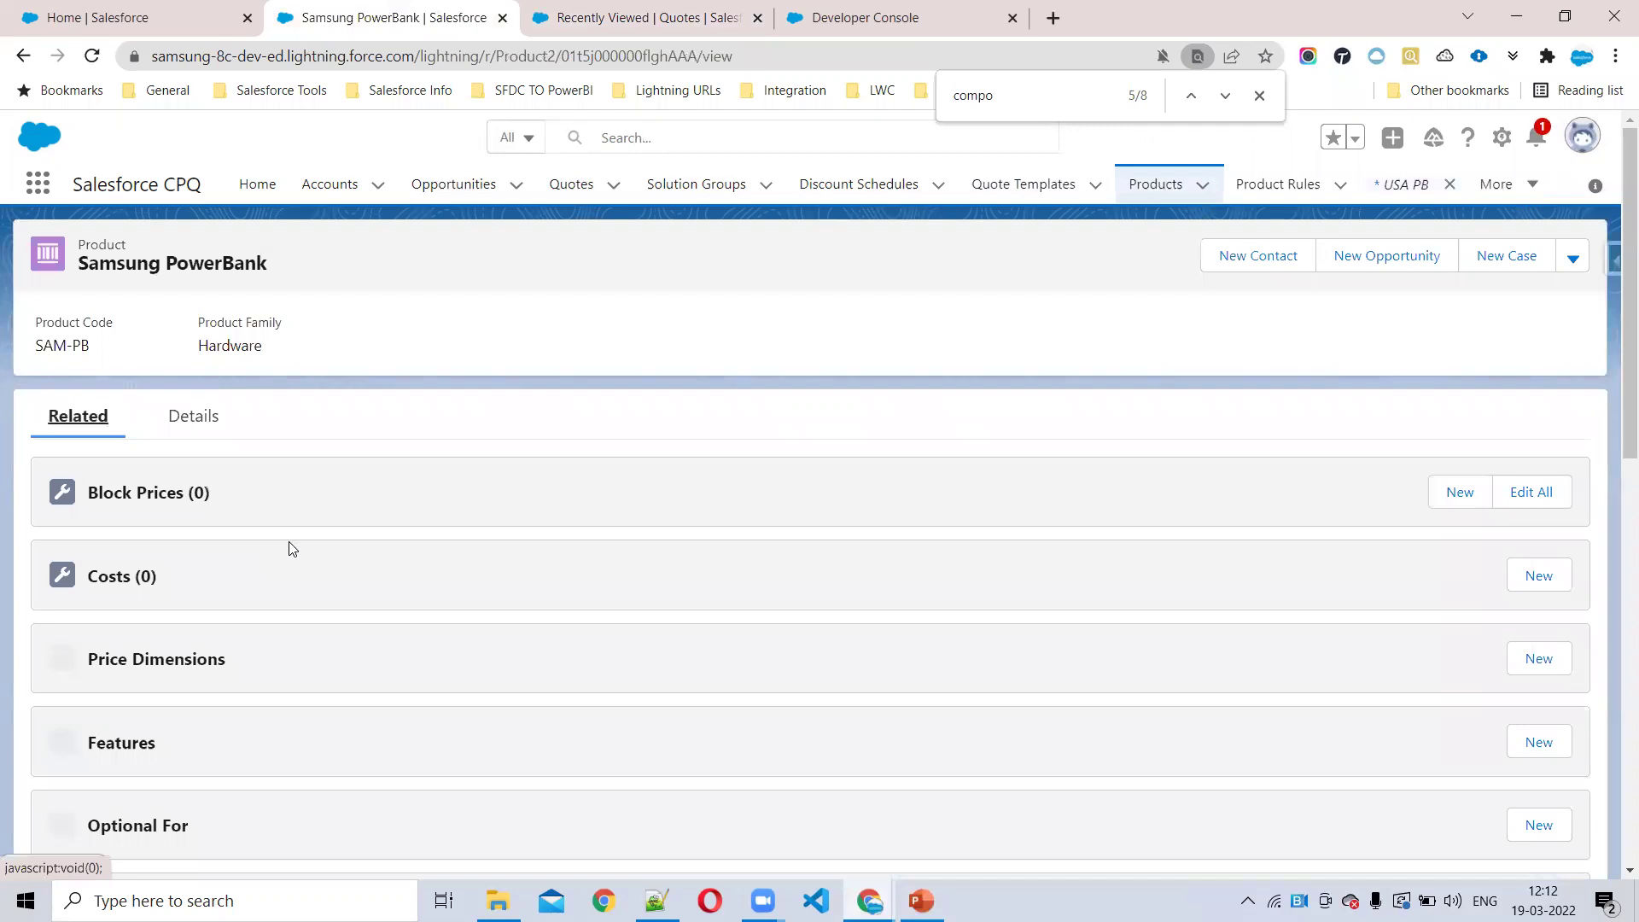
{"action": "left_click_drag", "start_coordinate": [331, 669], "coordinate": [5, 666]}
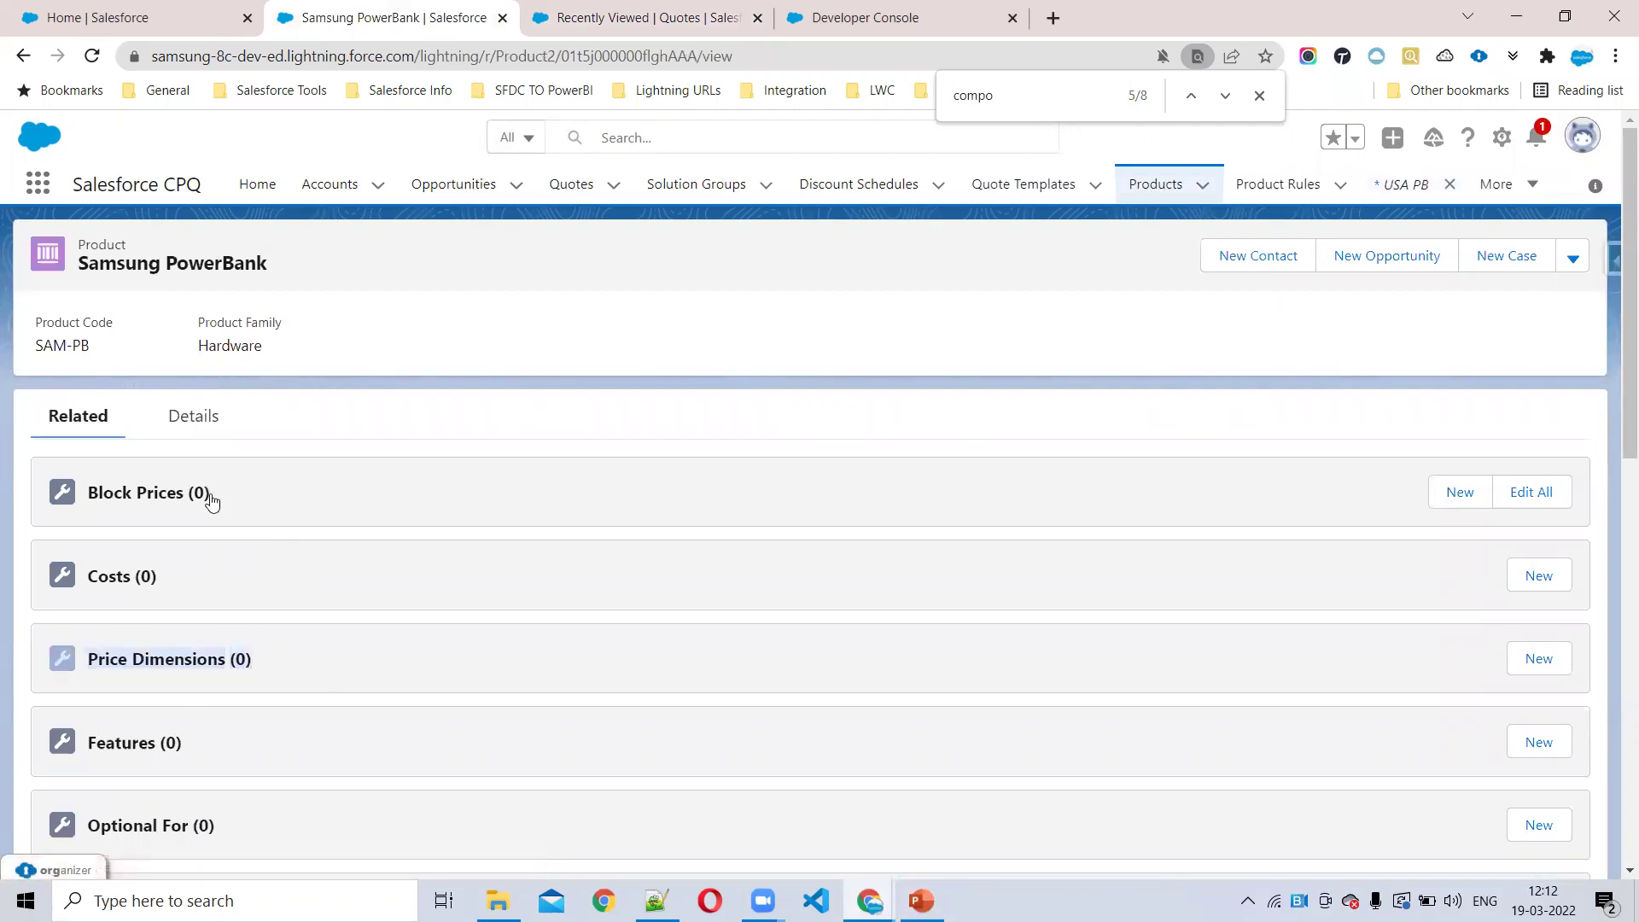
{"action": "left_click", "coordinate": [195, 431]}
{"action": "scroll", "coordinate": [563, 564], "scroll_direction": "down", "scroll_amount": 5}
{"action": "scroll", "coordinate": [572, 597], "scroll_direction": "down", "scroll_amount": 5}
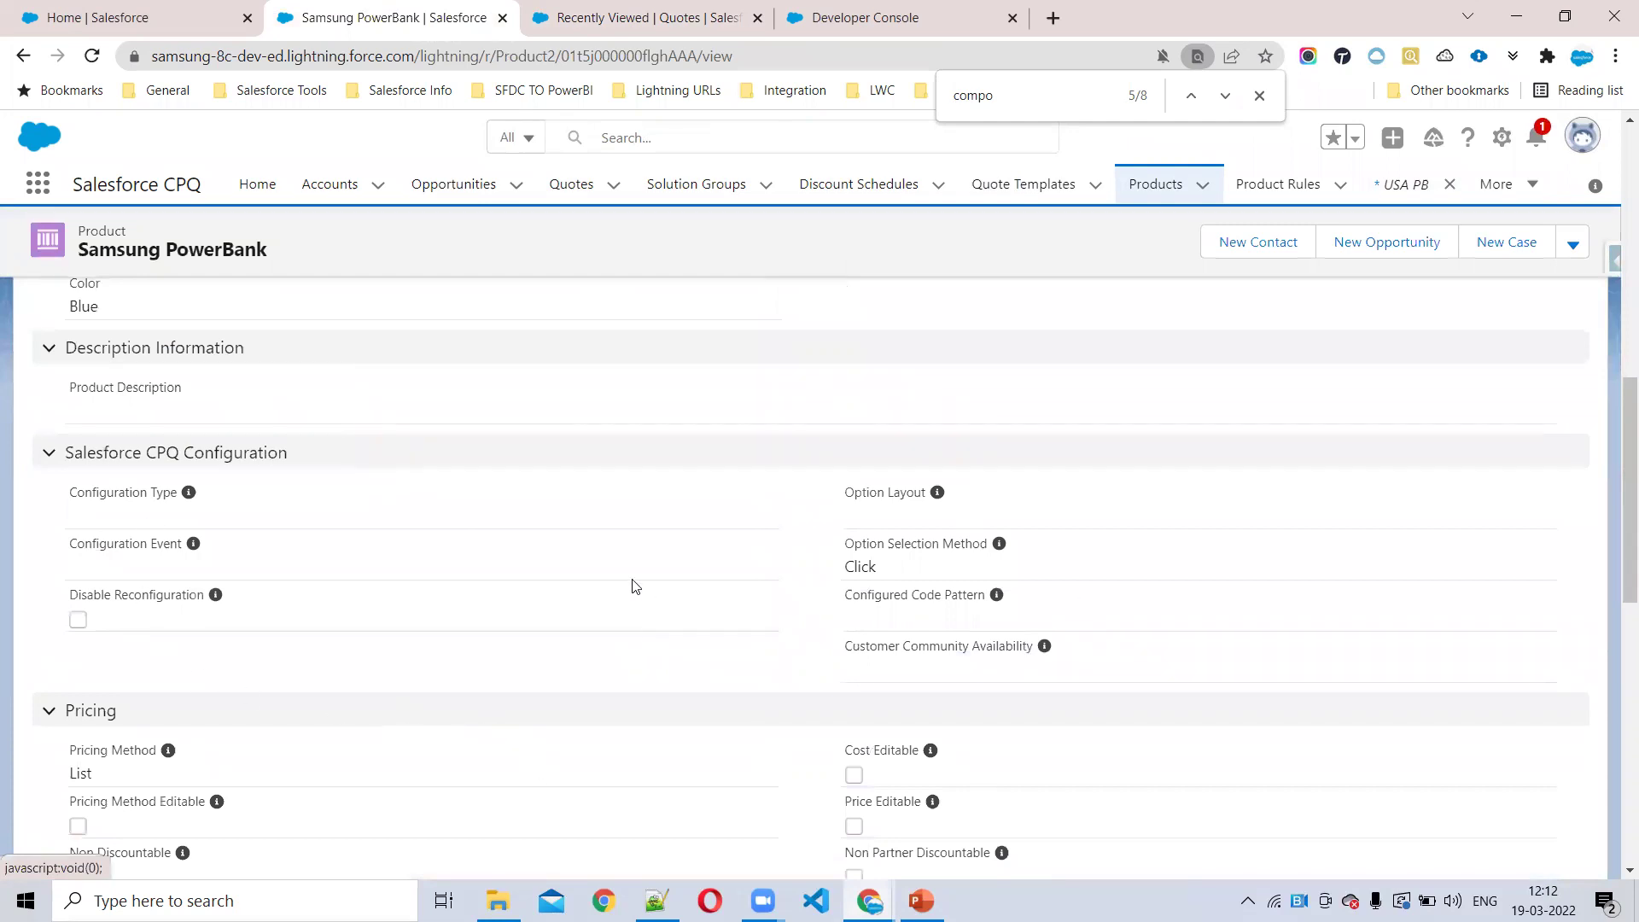
{"action": "scroll", "coordinate": [597, 606], "scroll_direction": "down", "scroll_amount": 5}
{"action": "scroll", "coordinate": [512, 622], "scroll_direction": "down", "scroll_amount": 4}
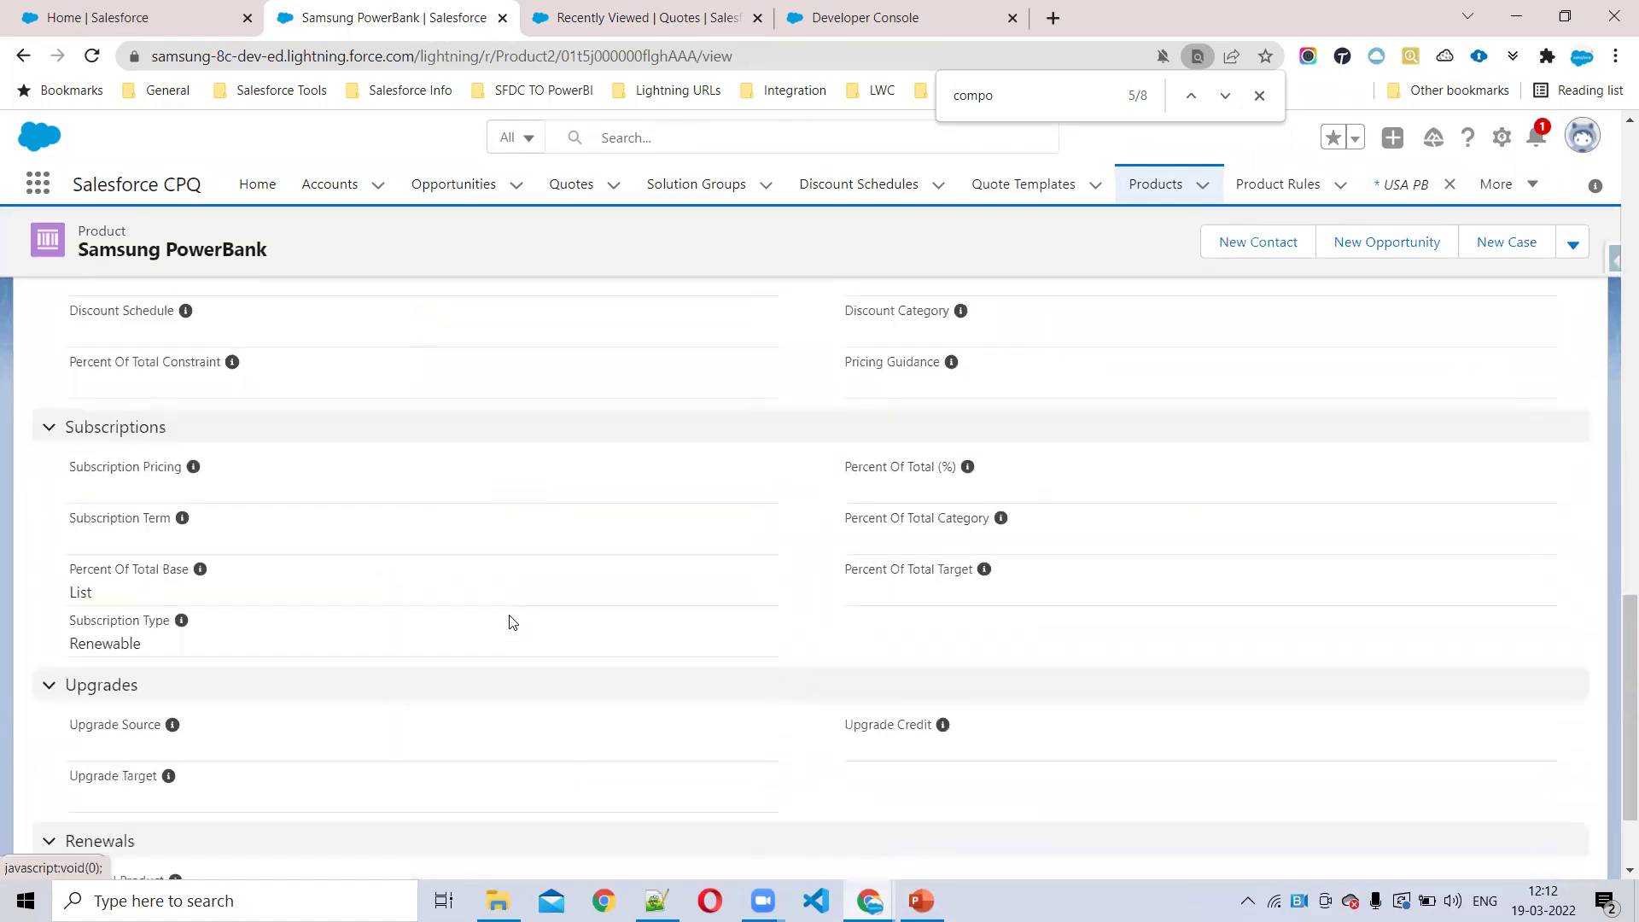
{"action": "scroll", "coordinate": [549, 632], "scroll_direction": "up", "scroll_amount": 9}
- Open the Quotes list in a new browser tab and open quote Q-00024
{"action": "left_click", "coordinate": [564, 193], "text": "ctrl"}
{"action": "key", "text": "ctrl+Tab"}
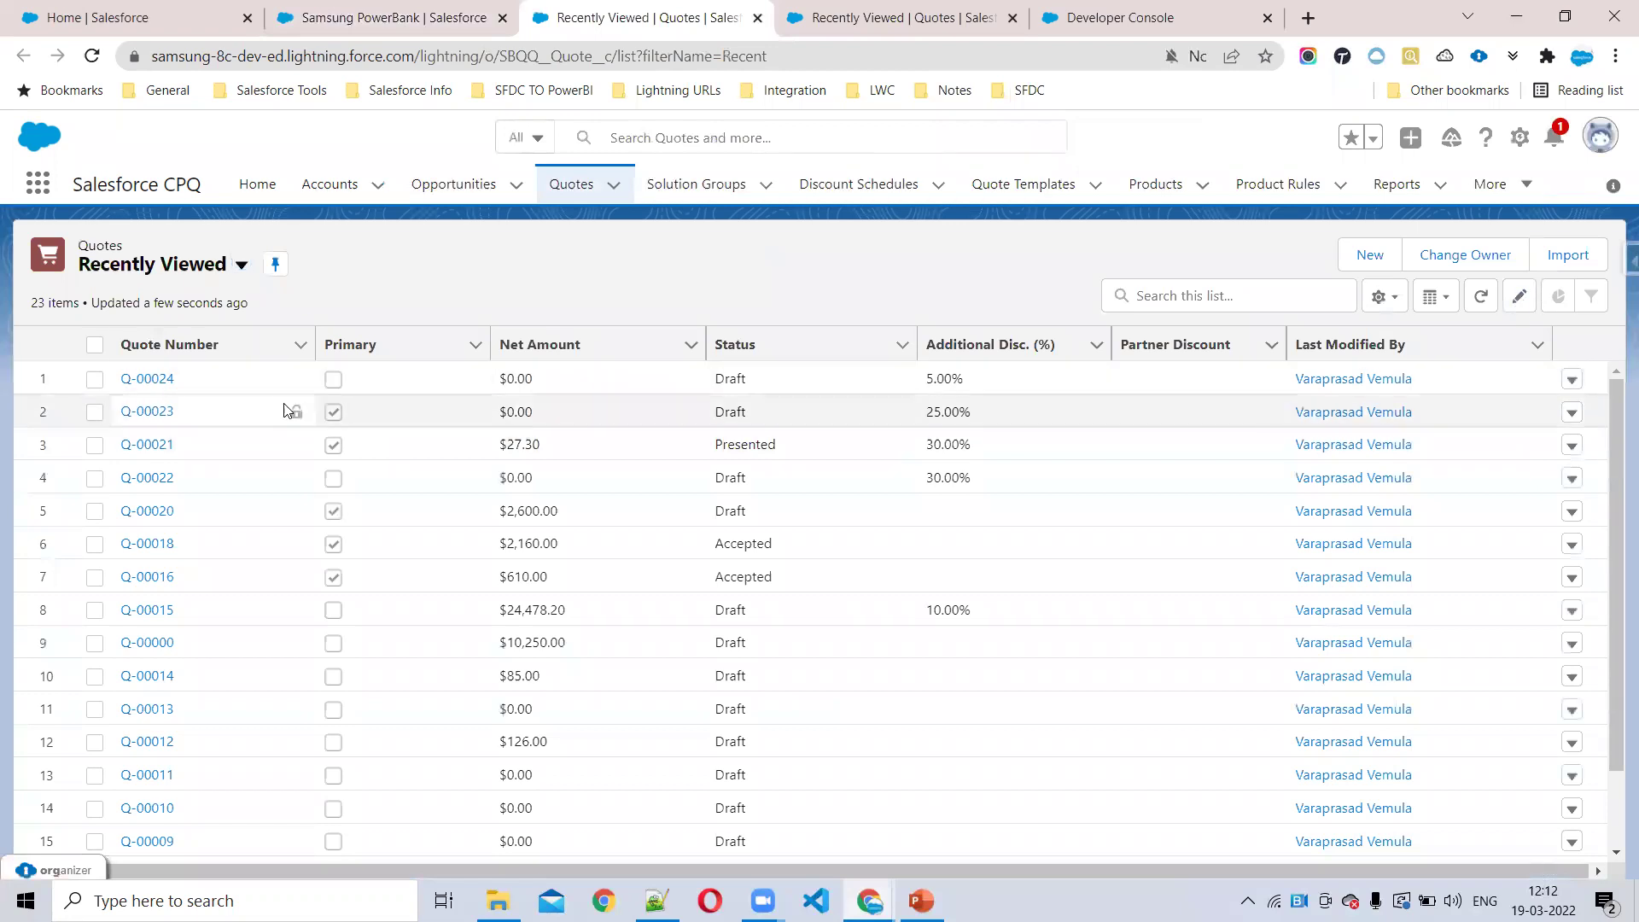
{"action": "left_click", "coordinate": [164, 381]}
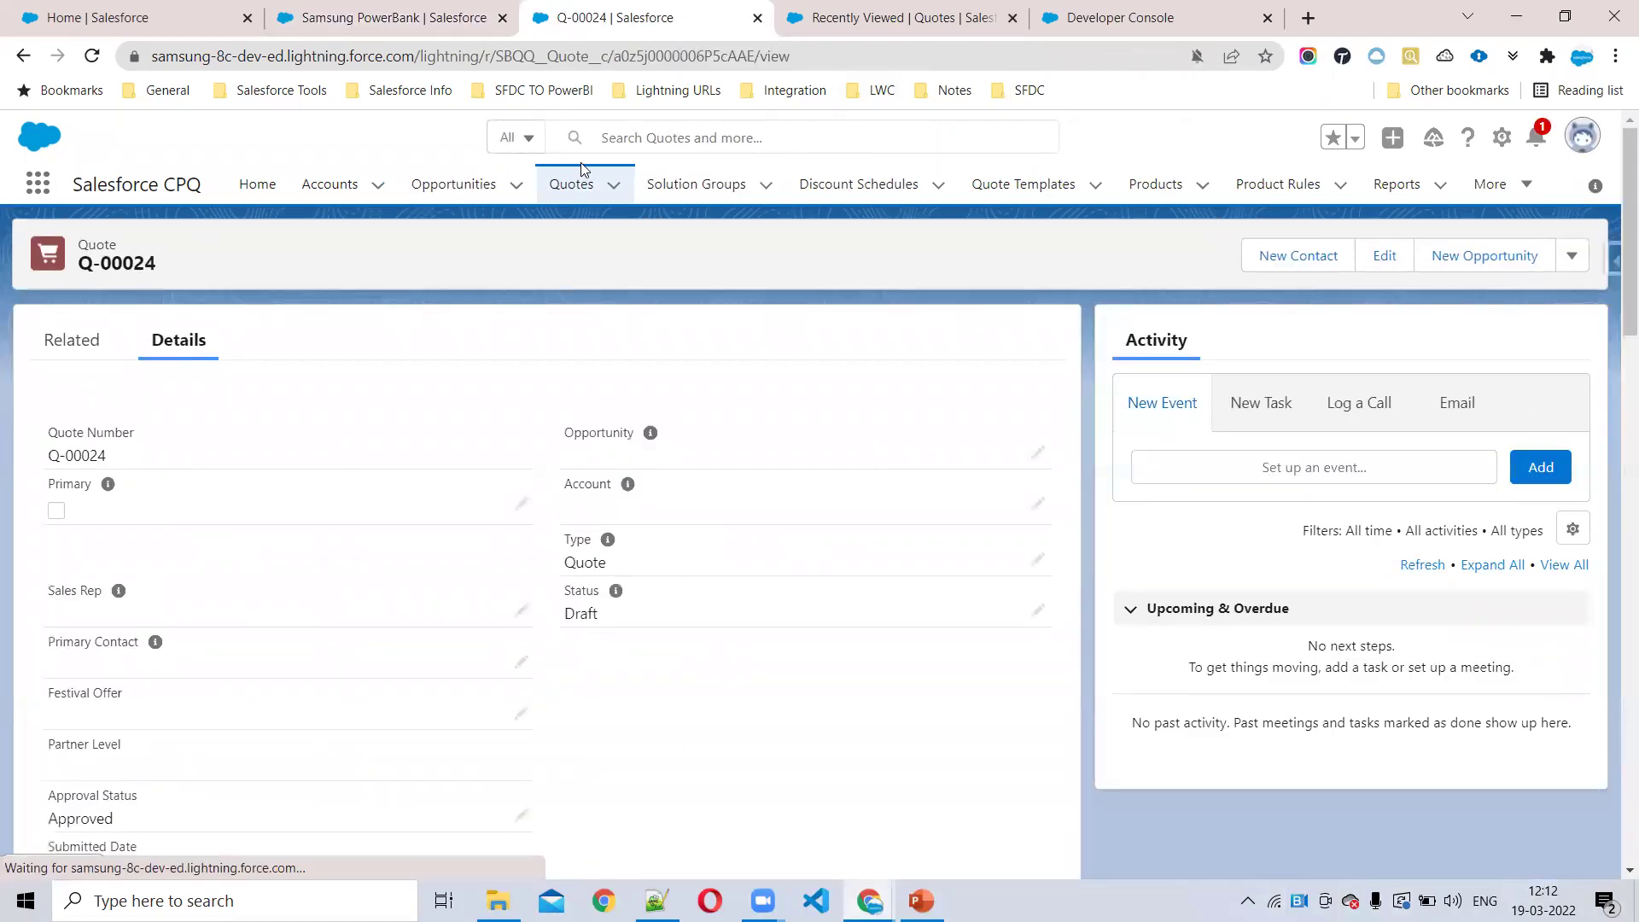
- Create and save a new quote from the Quotes list, producing draft quote Q-00025
{"action": "left_click", "coordinate": [562, 202]}
{"action": "left_click", "coordinate": [1357, 256]}
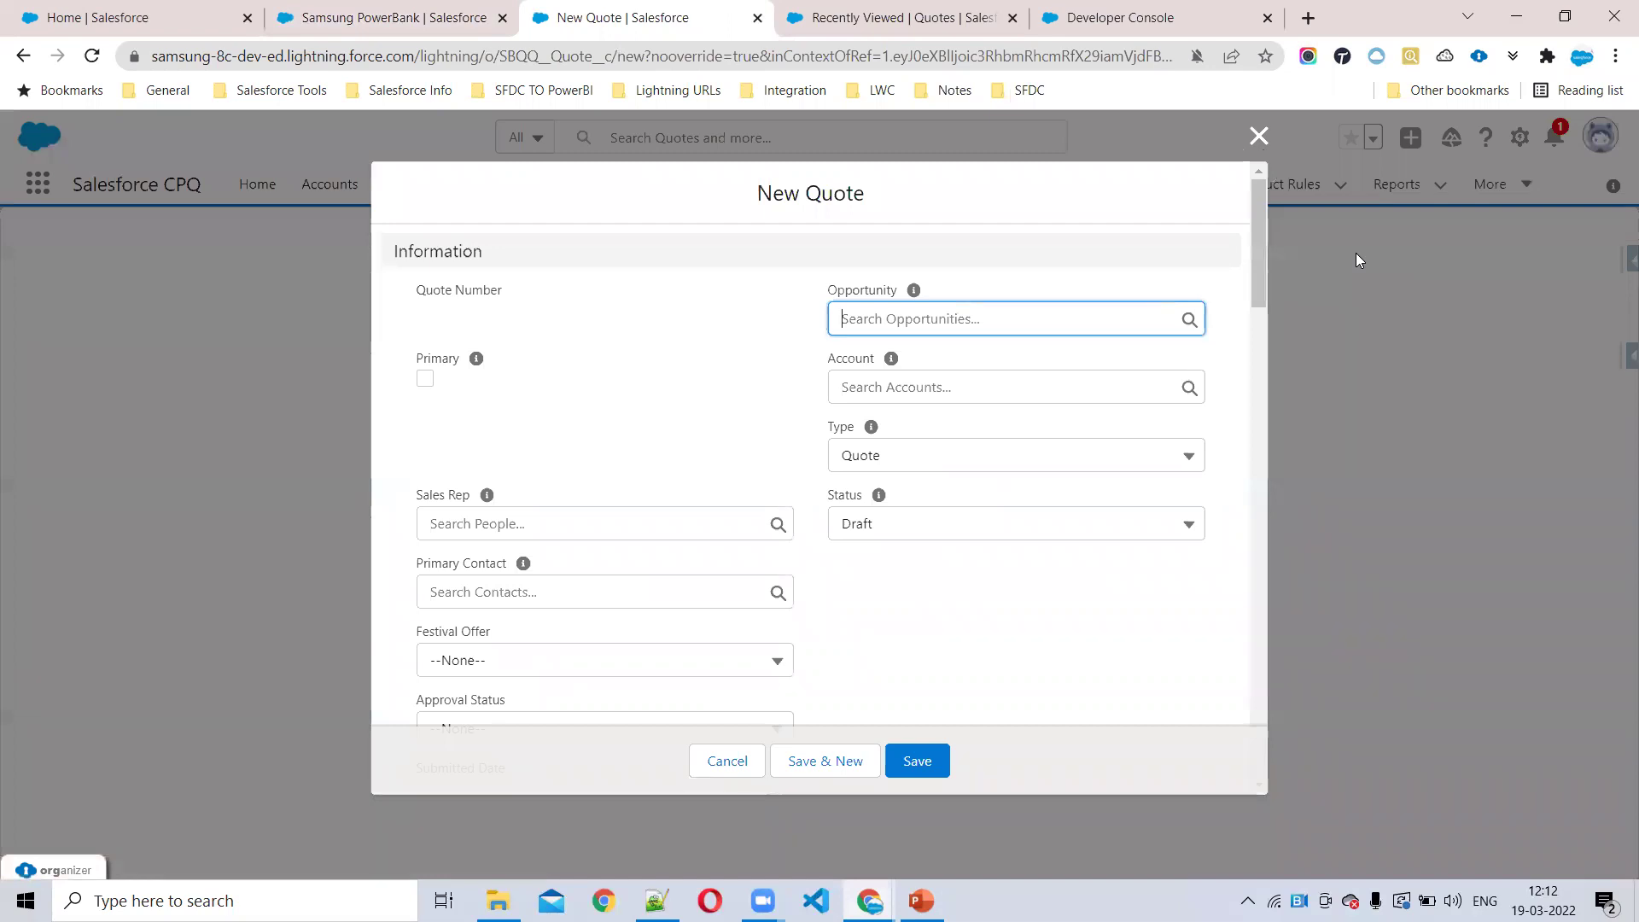
{"action": "left_click", "coordinate": [932, 763]}
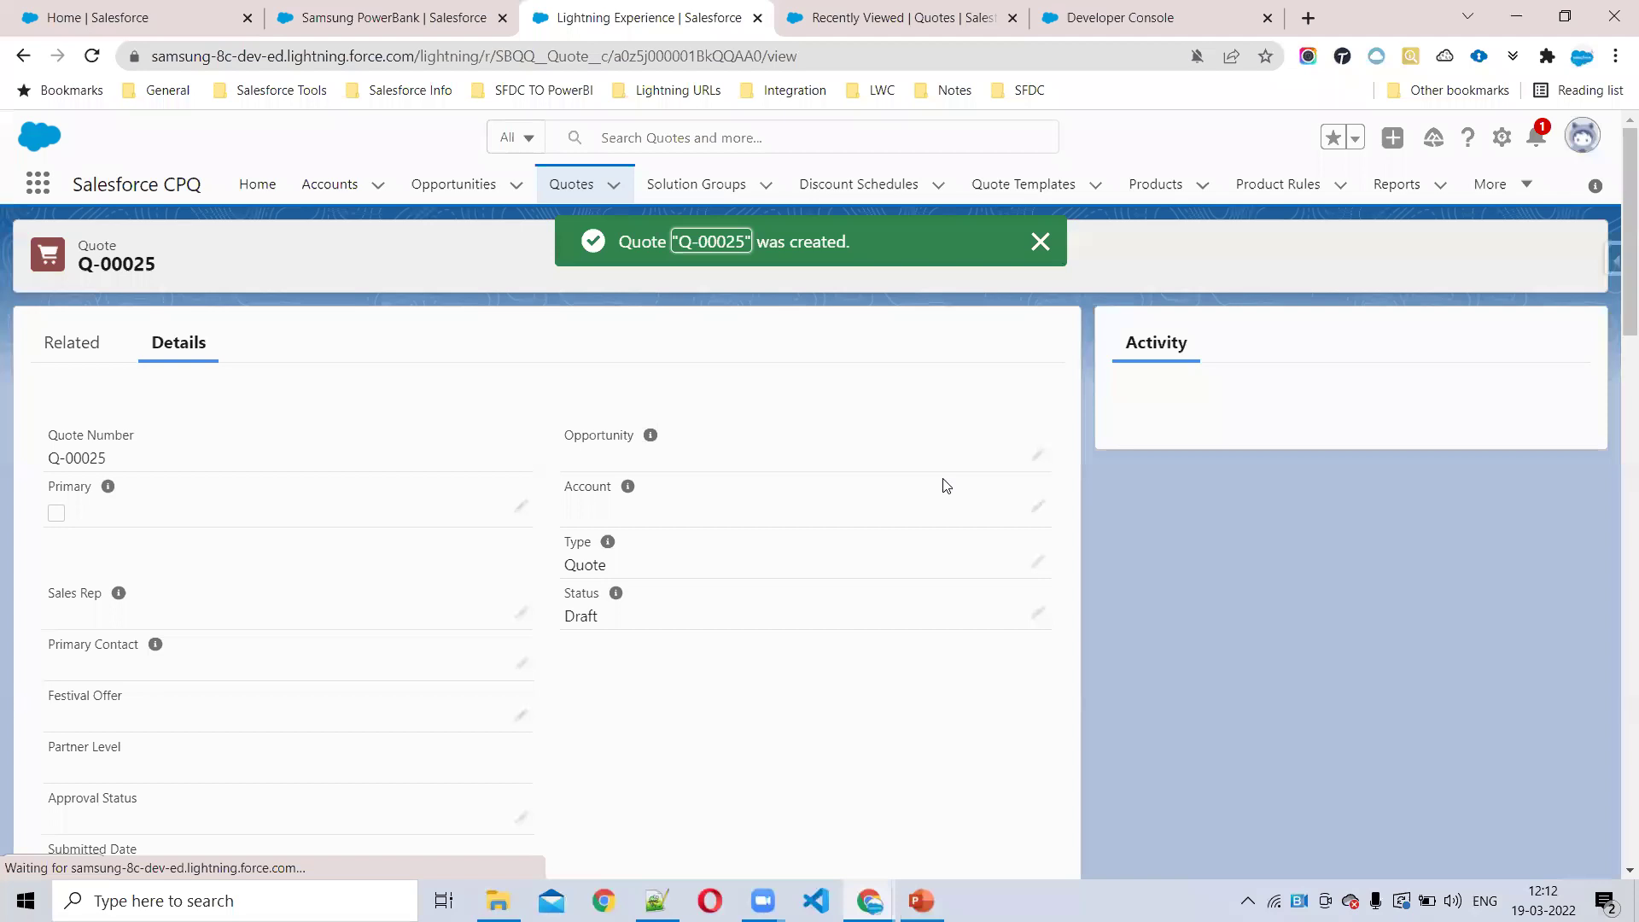
{"action": "left_click", "coordinate": [1572, 255]}
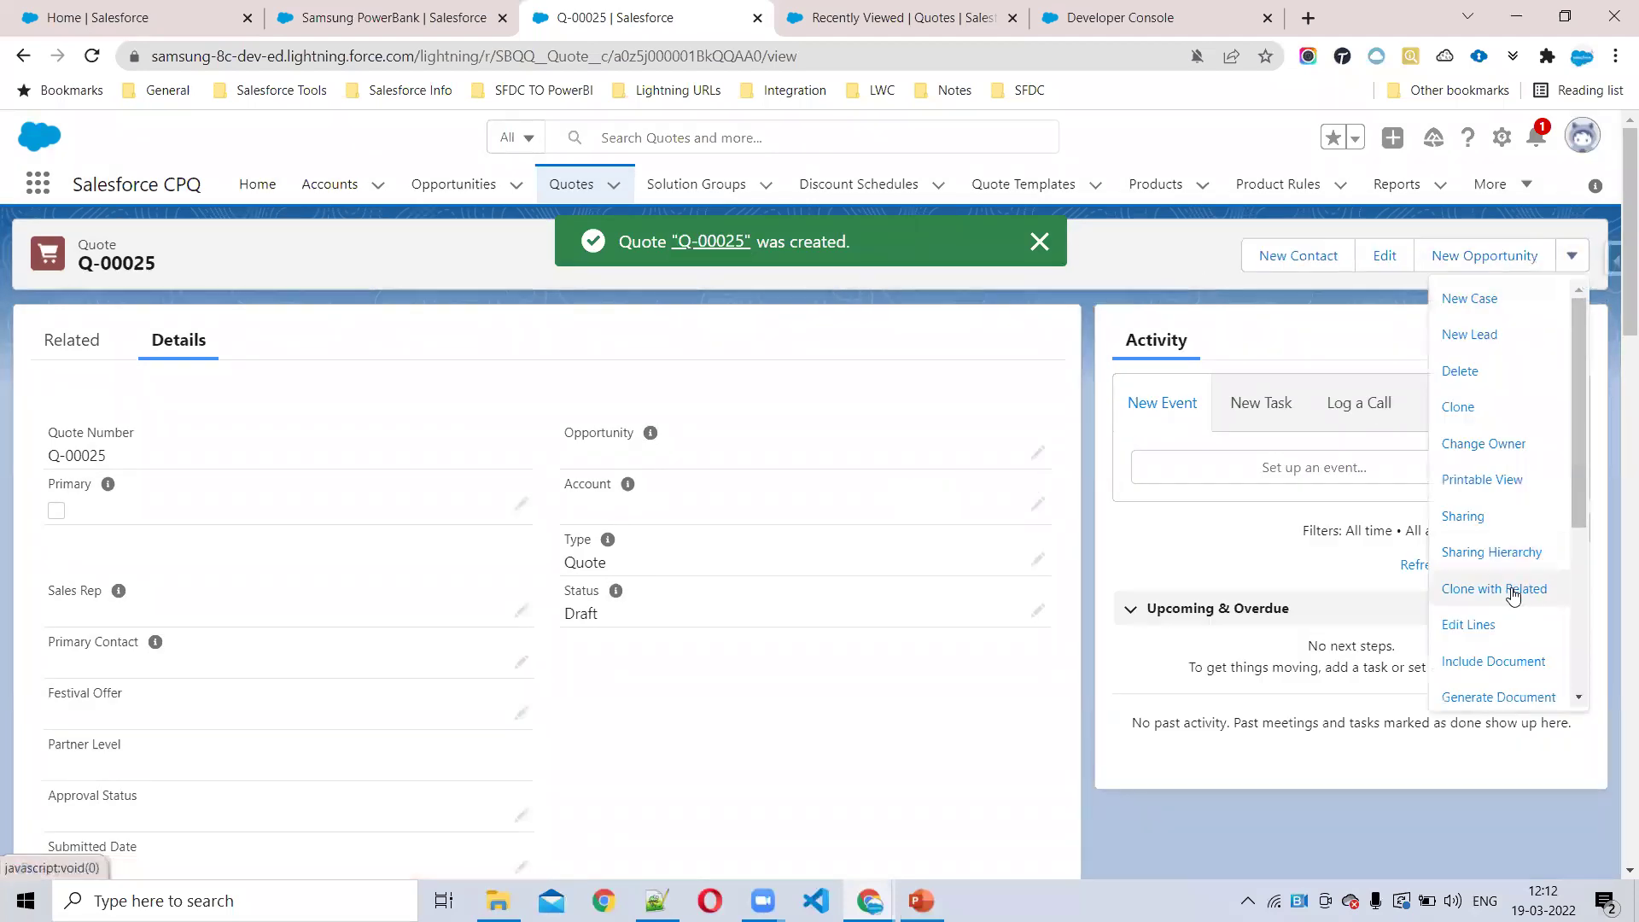
- Start Edit Lines for Q-00025 and confirm USA PB as the price book
{"action": "left_click", "coordinate": [1494, 626]}
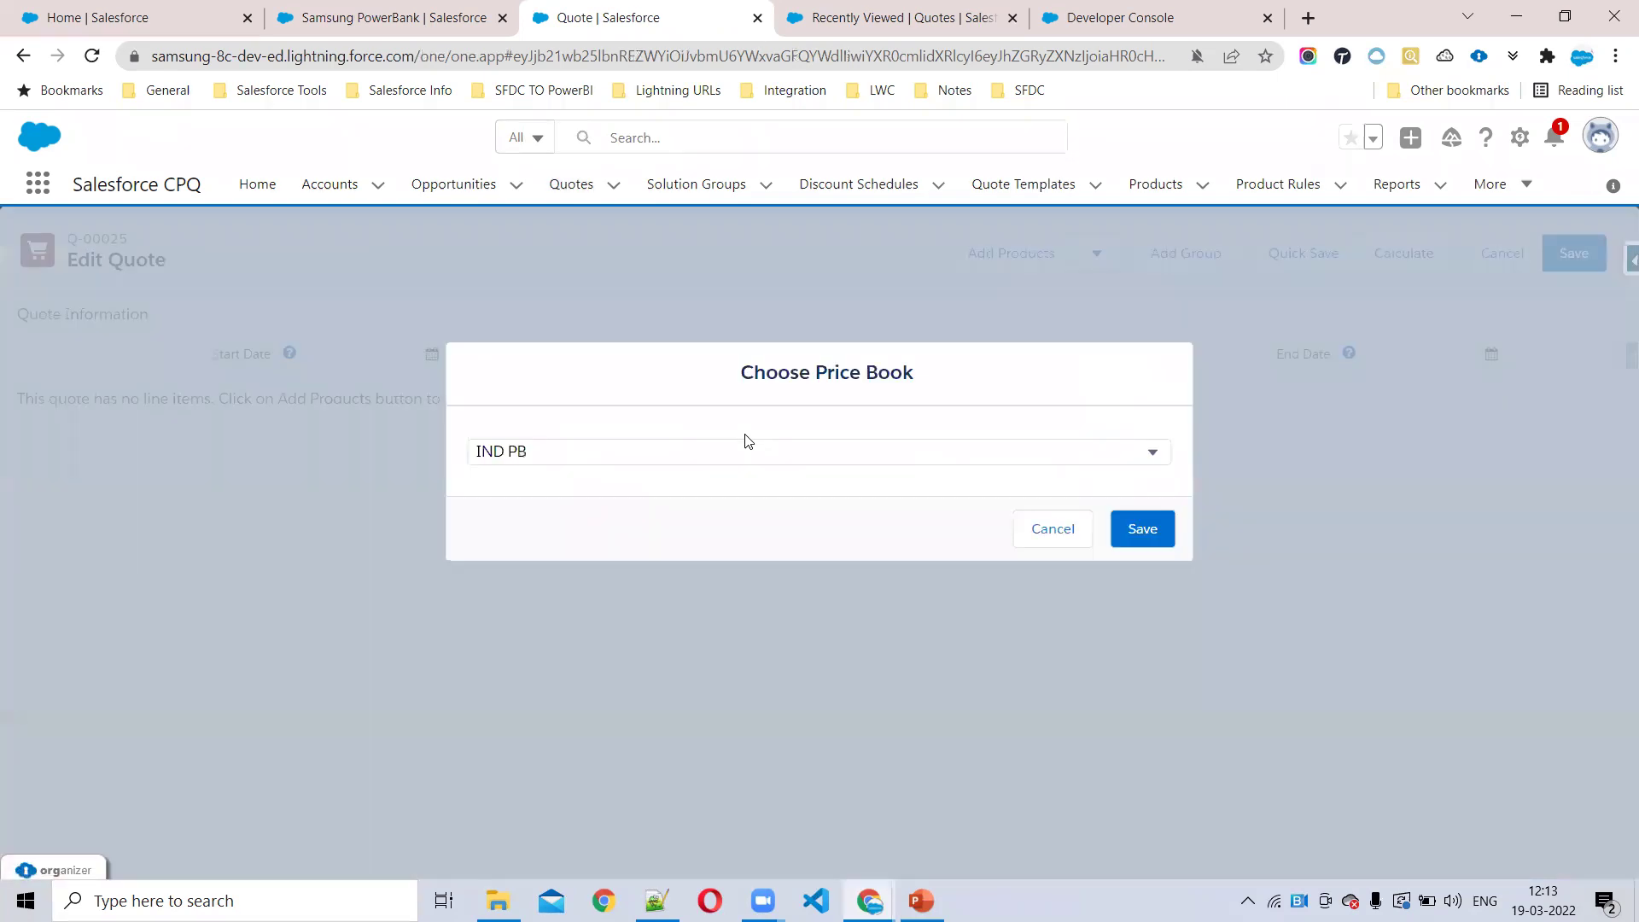
{"action": "left_click", "coordinate": [798, 454]}
{"action": "left_click", "coordinate": [559, 519]}
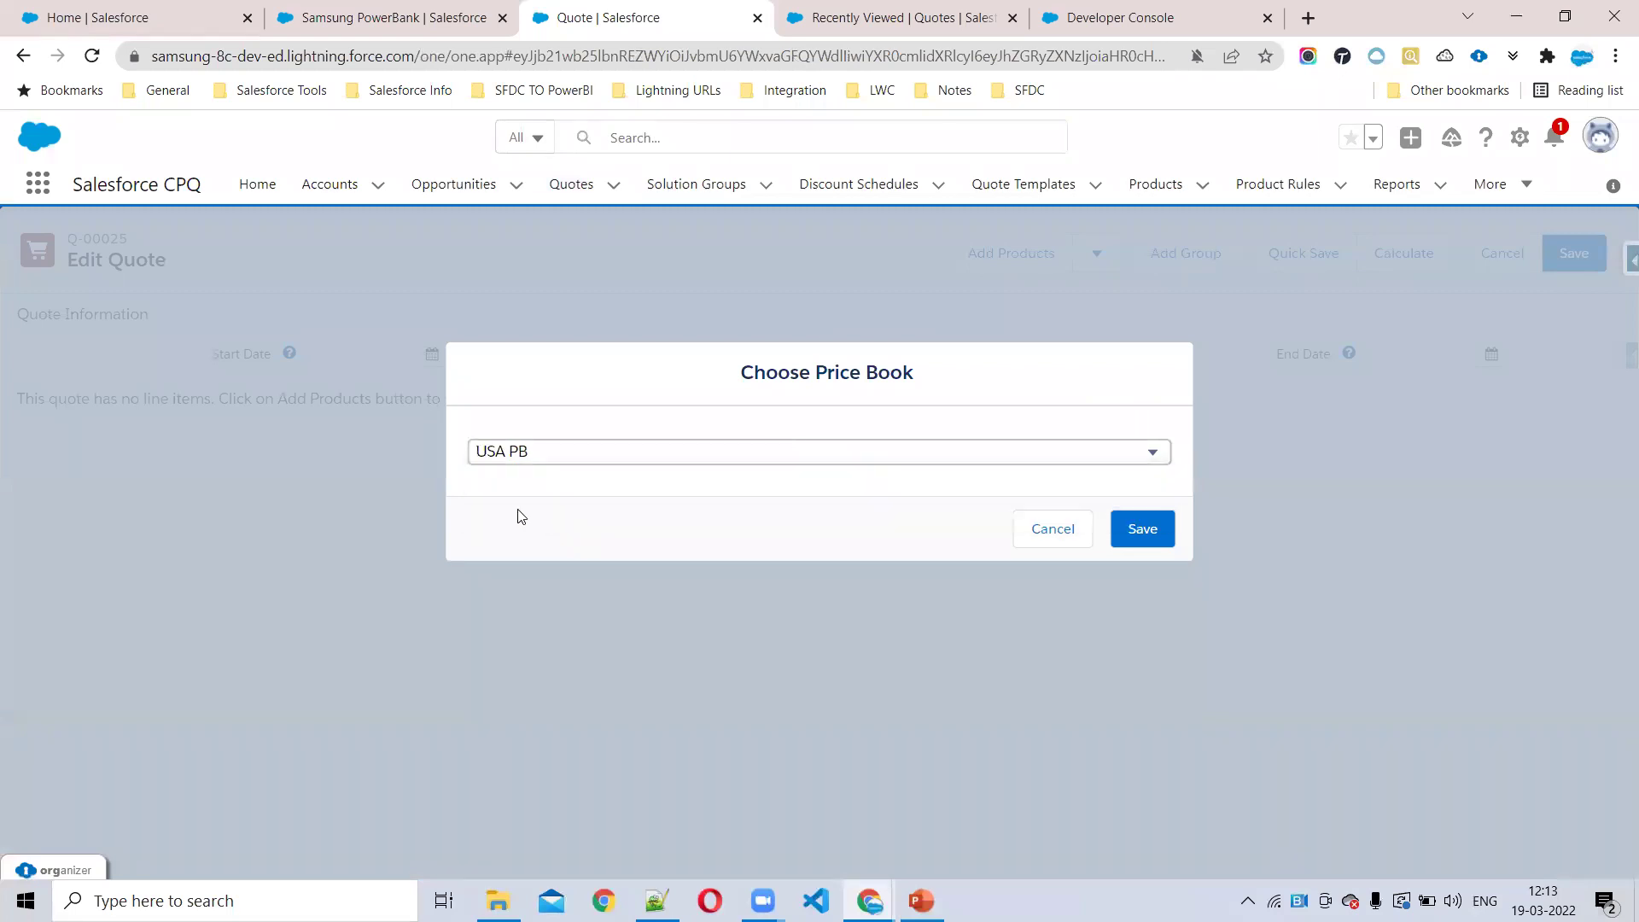
{"action": "left_click", "coordinate": [1142, 529]}
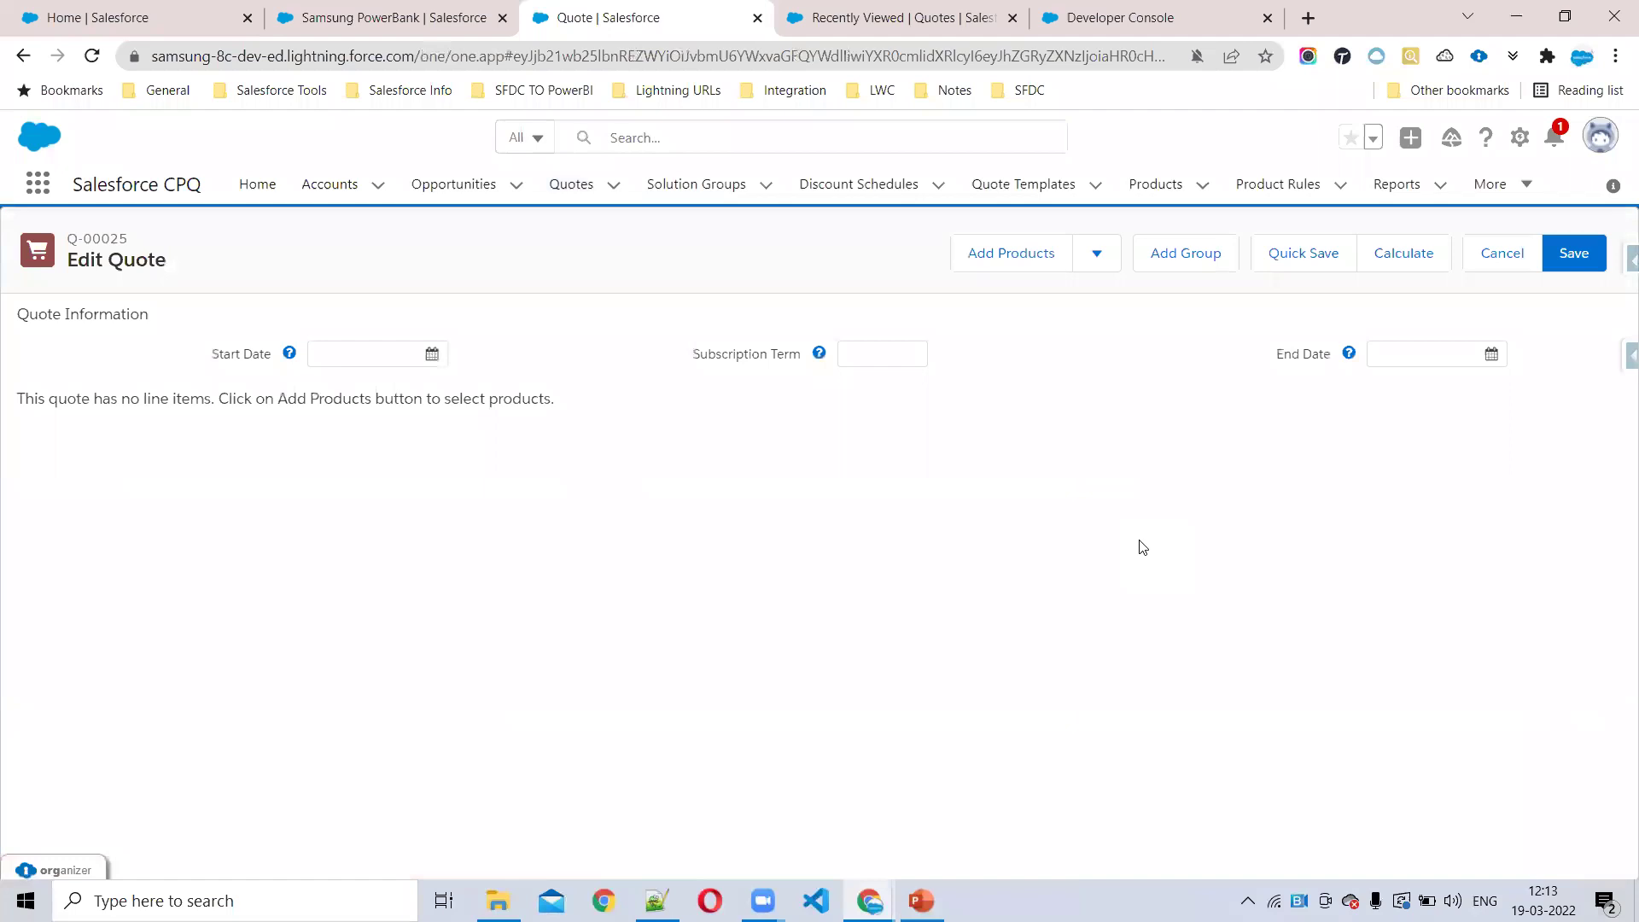
- Open Add Products for Q-00025 and search for 'samsu', which returns no items
{"action": "left_click", "coordinate": [1001, 261]}
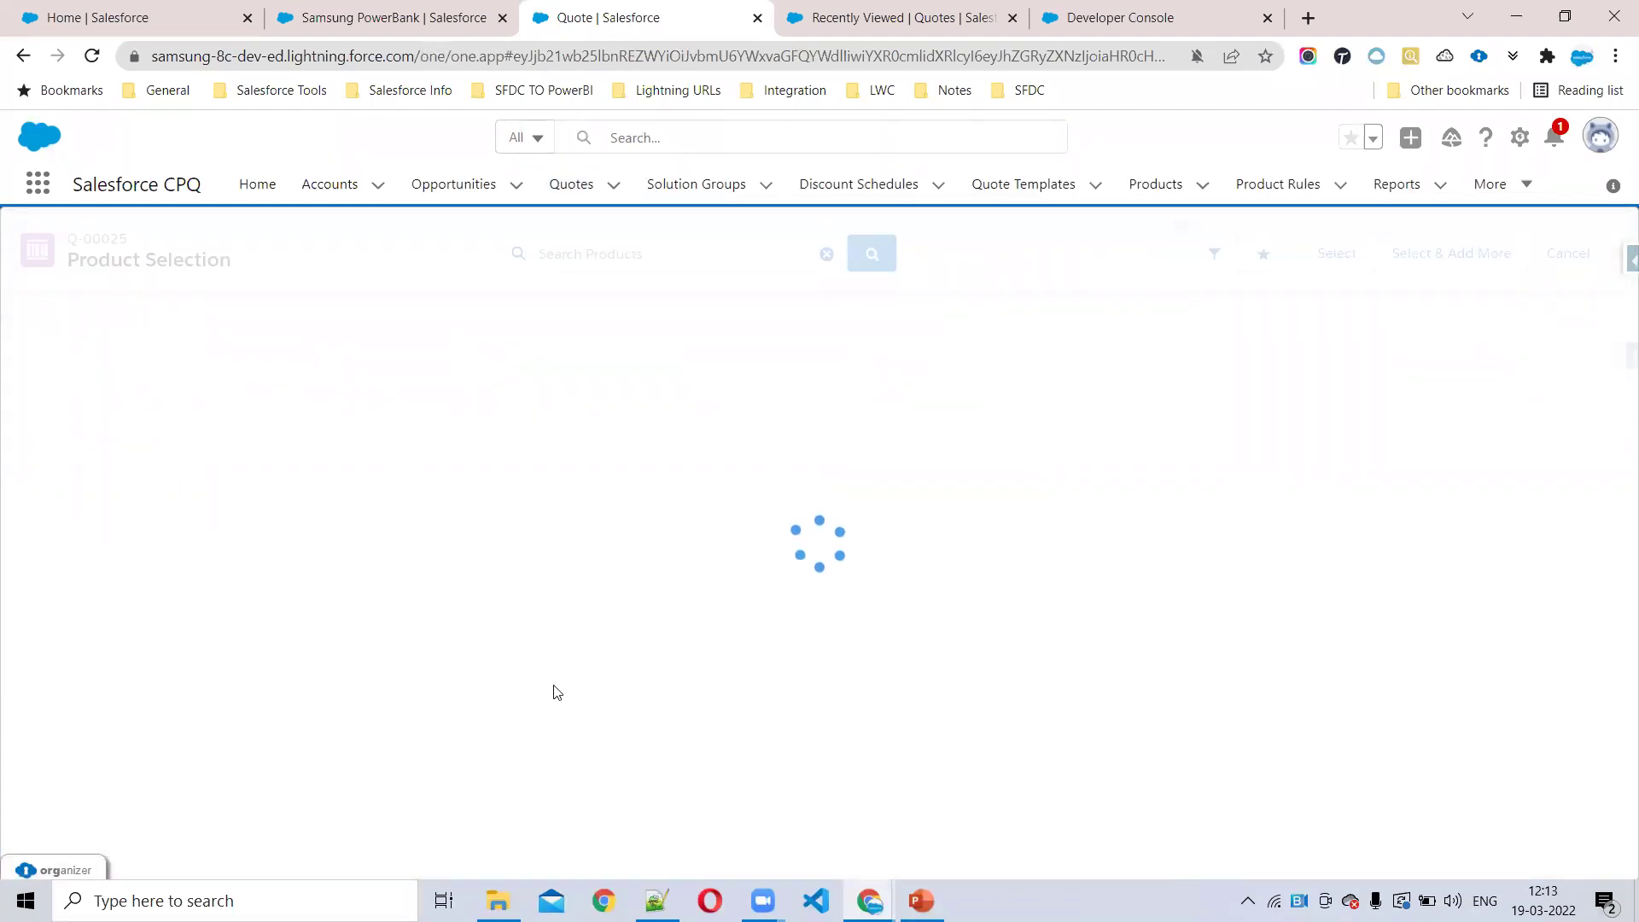
{"action": "left_click", "coordinate": [409, 7]}
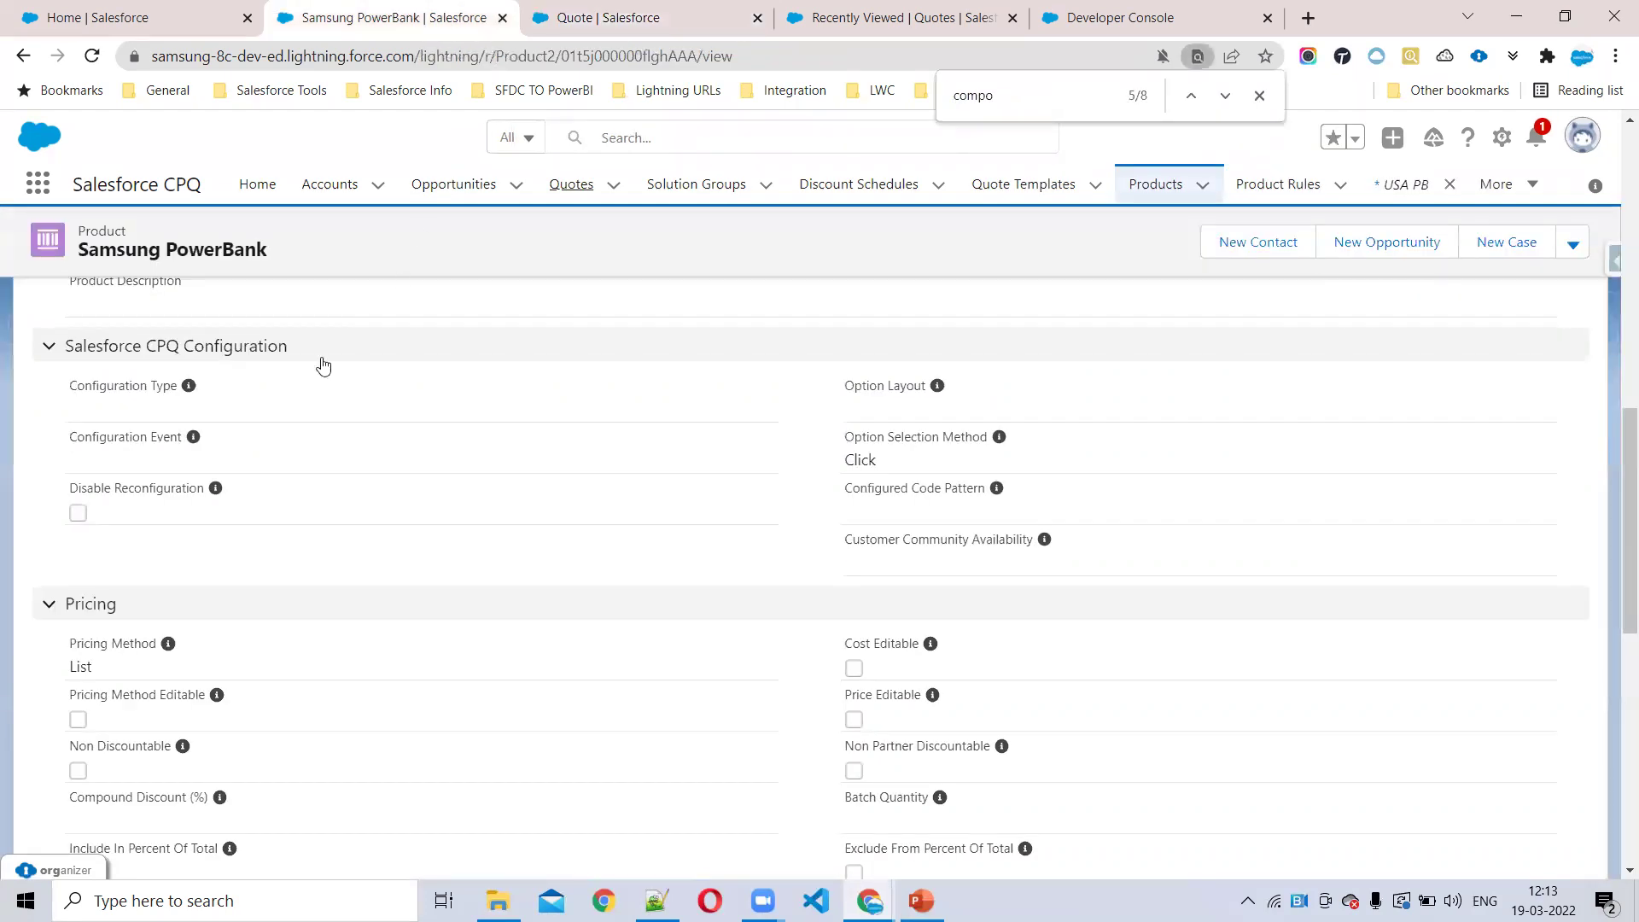
{"action": "left_click", "coordinate": [620, 15]}
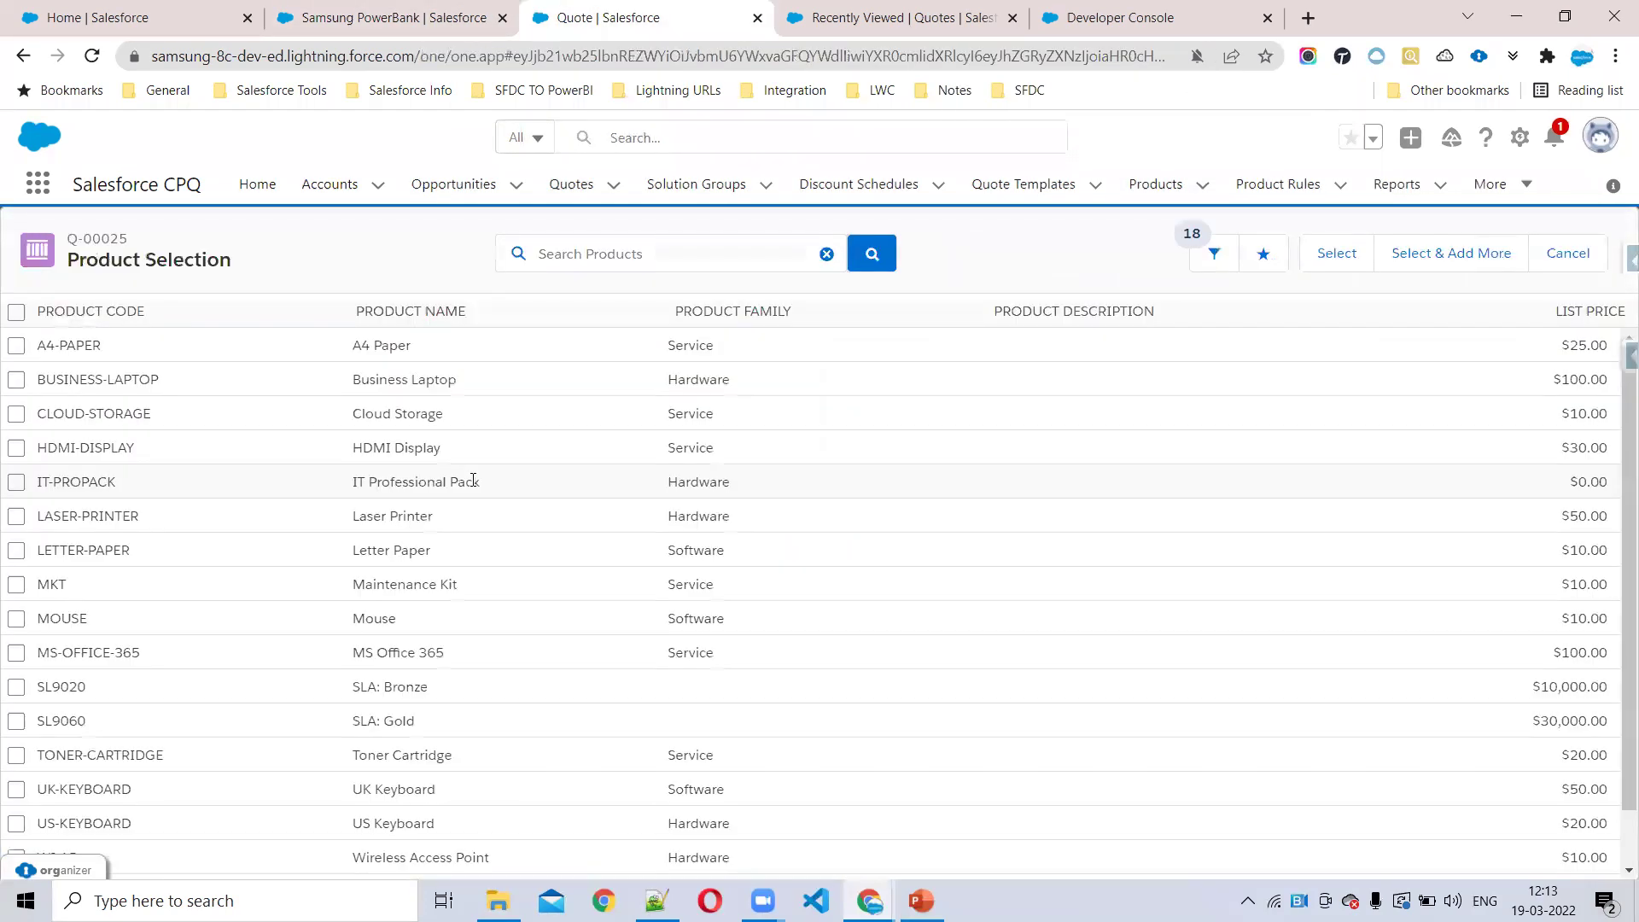
{"action": "scroll", "coordinate": [318, 564], "scroll_direction": "down", "scroll_amount": 1}
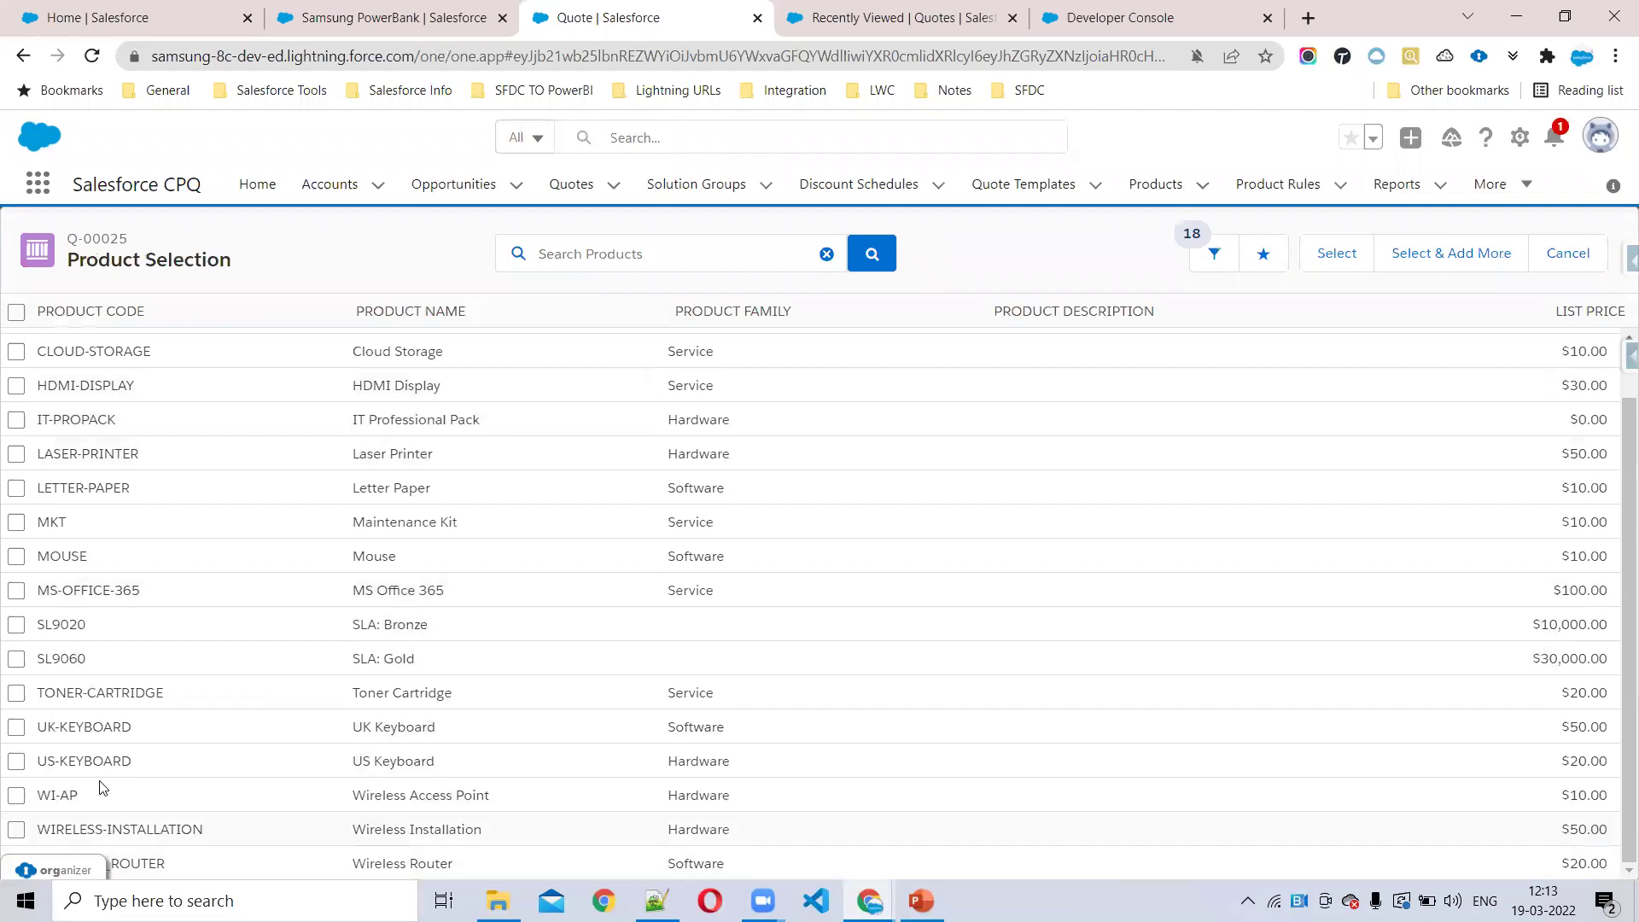
{"action": "left_click", "coordinate": [664, 266]}
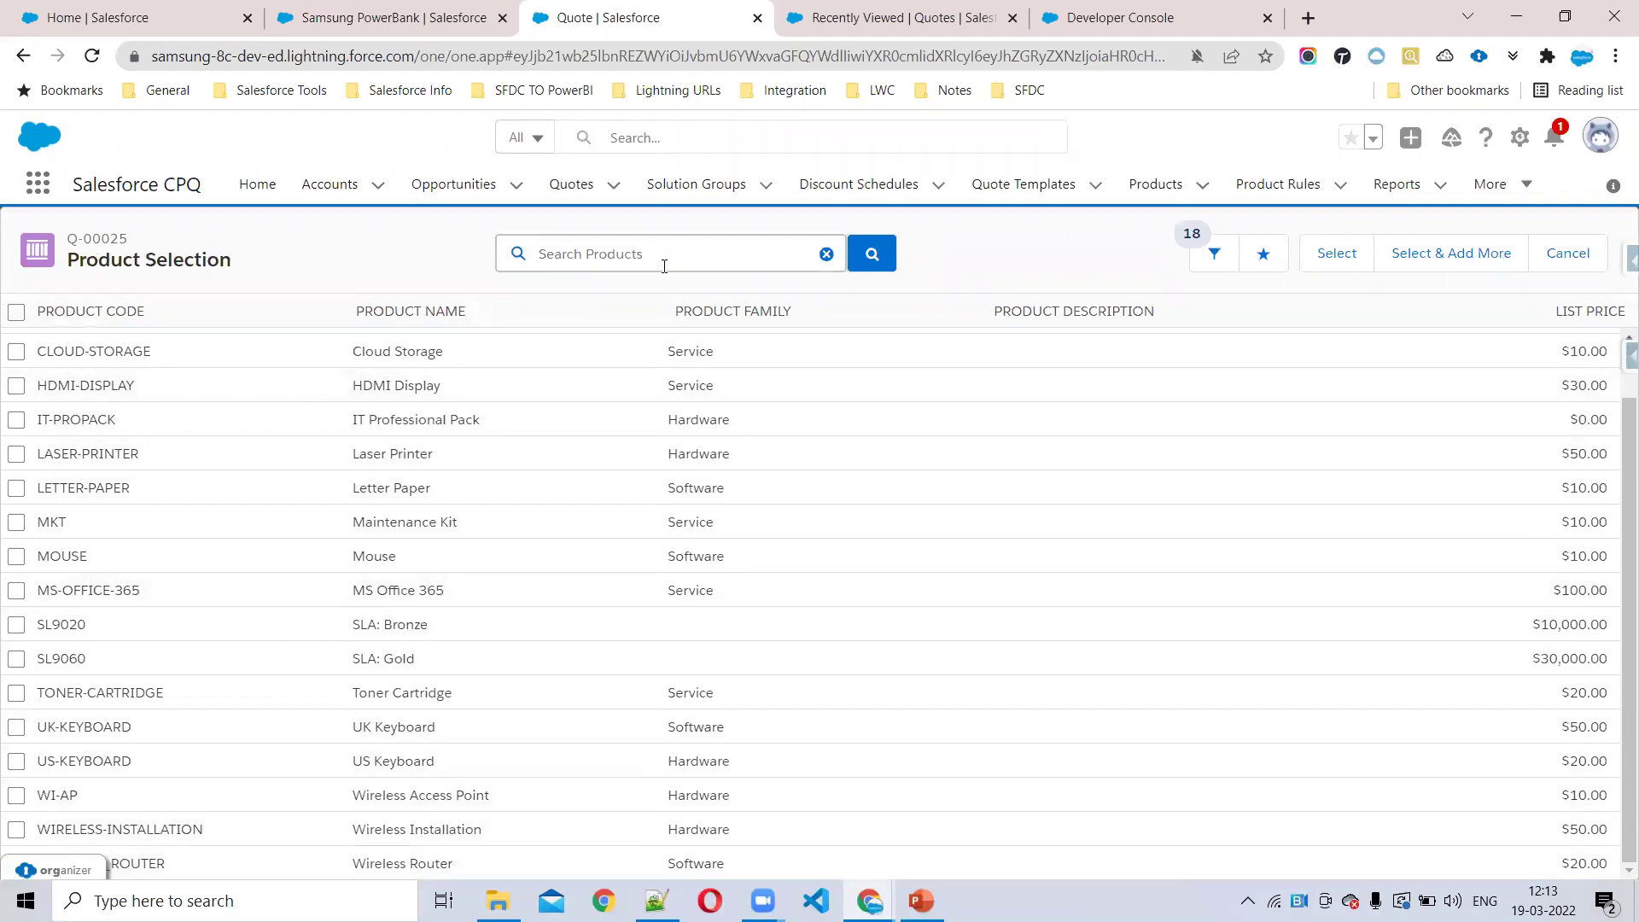
{"action": "type", "text": "samsu"}
{"action": "left_click", "coordinate": [890, 258]}
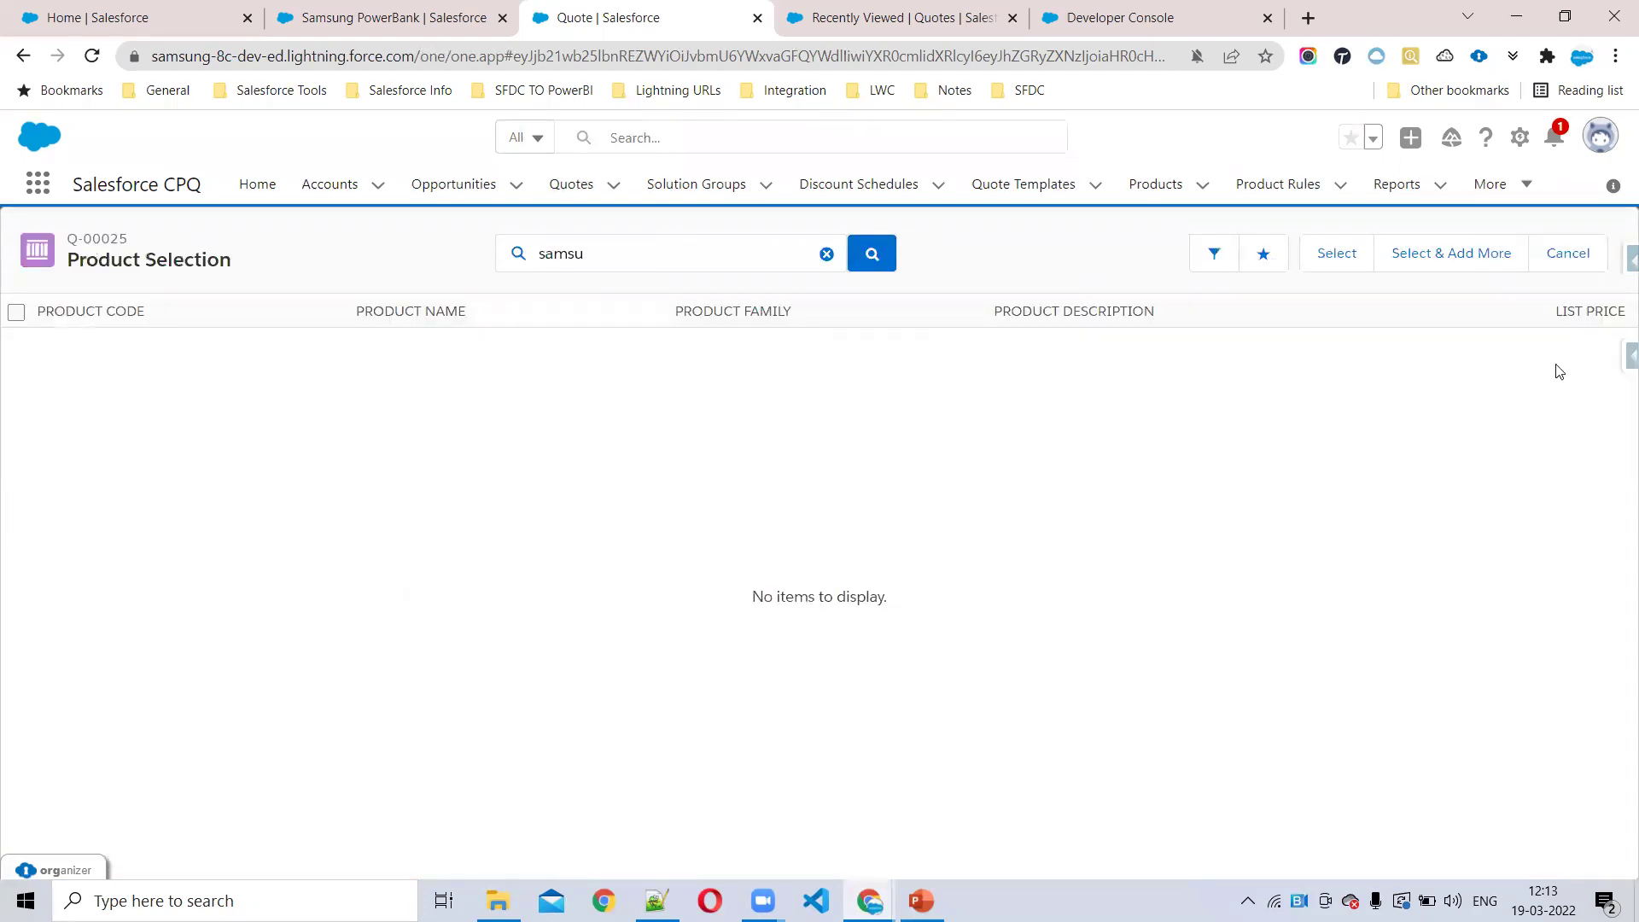
- Open and close the Product Filter, clear the search, and return to the Samsung PowerBank record
{"action": "left_click", "coordinate": [1214, 252]}
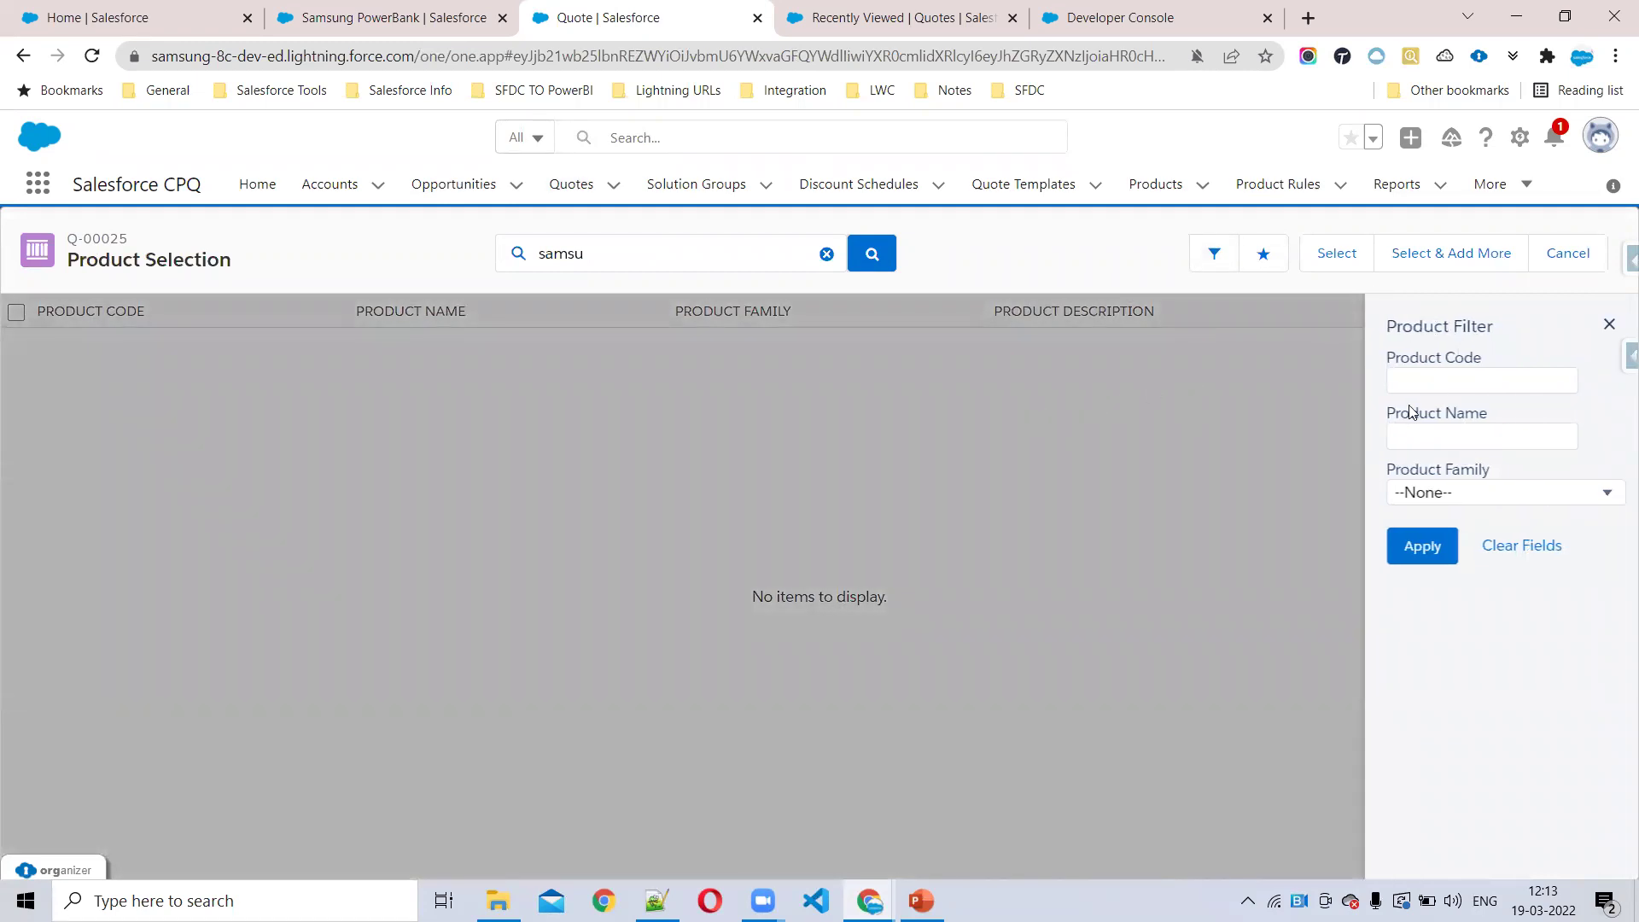
{"action": "left_click", "coordinate": [1609, 324]}
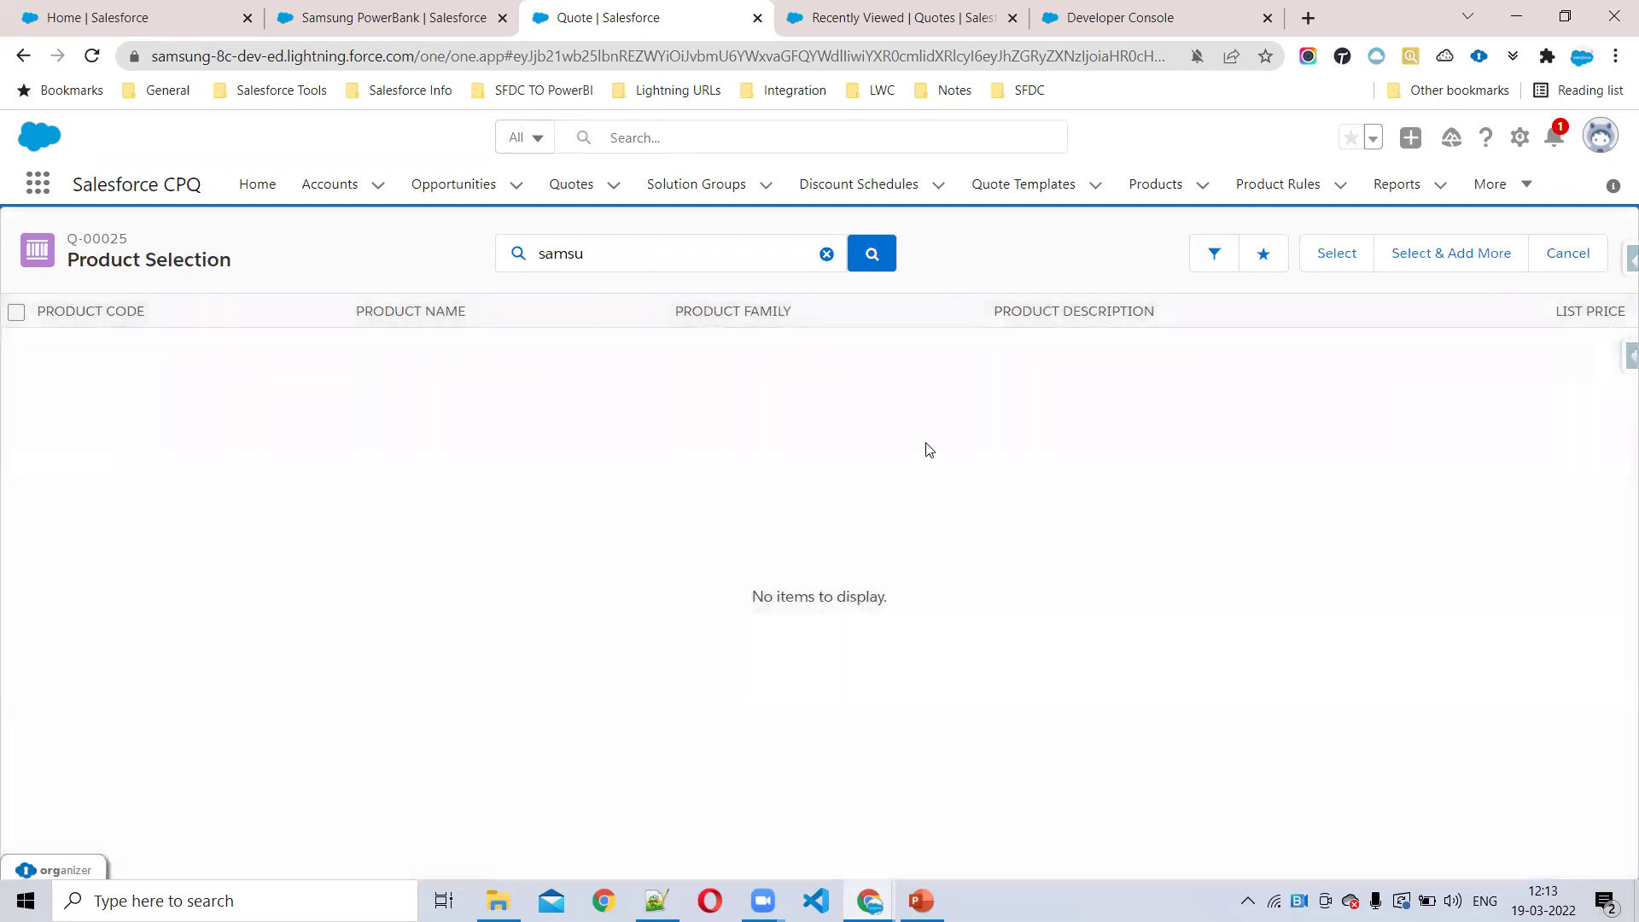
{"action": "left_click", "coordinate": [1216, 258]}
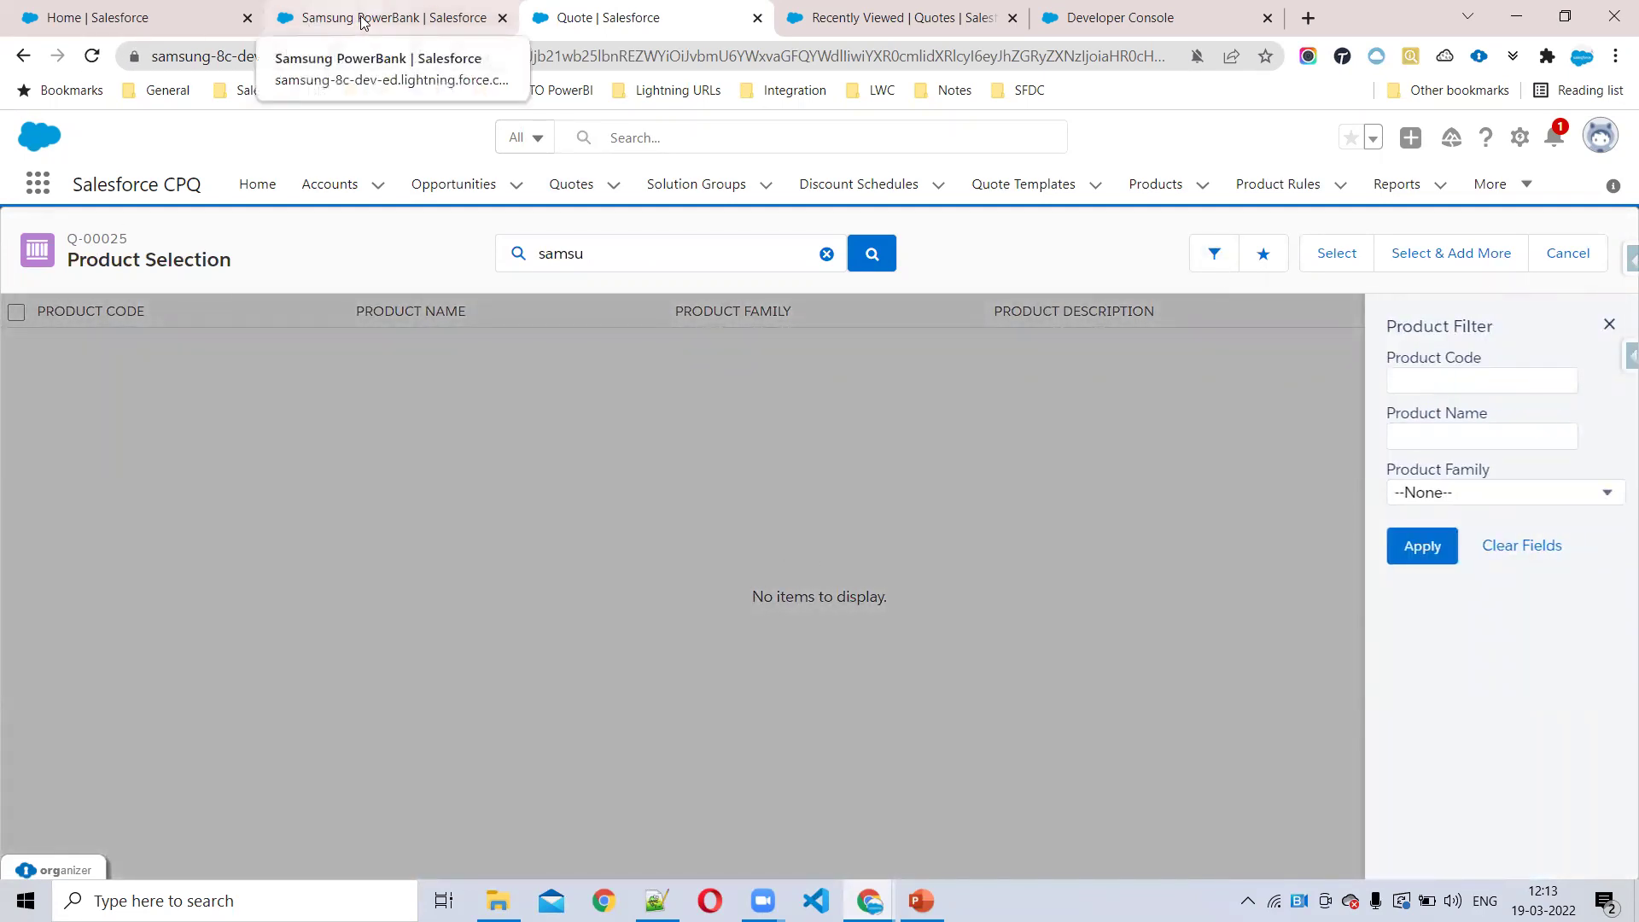
{"action": "left_click", "coordinate": [521, 380]}
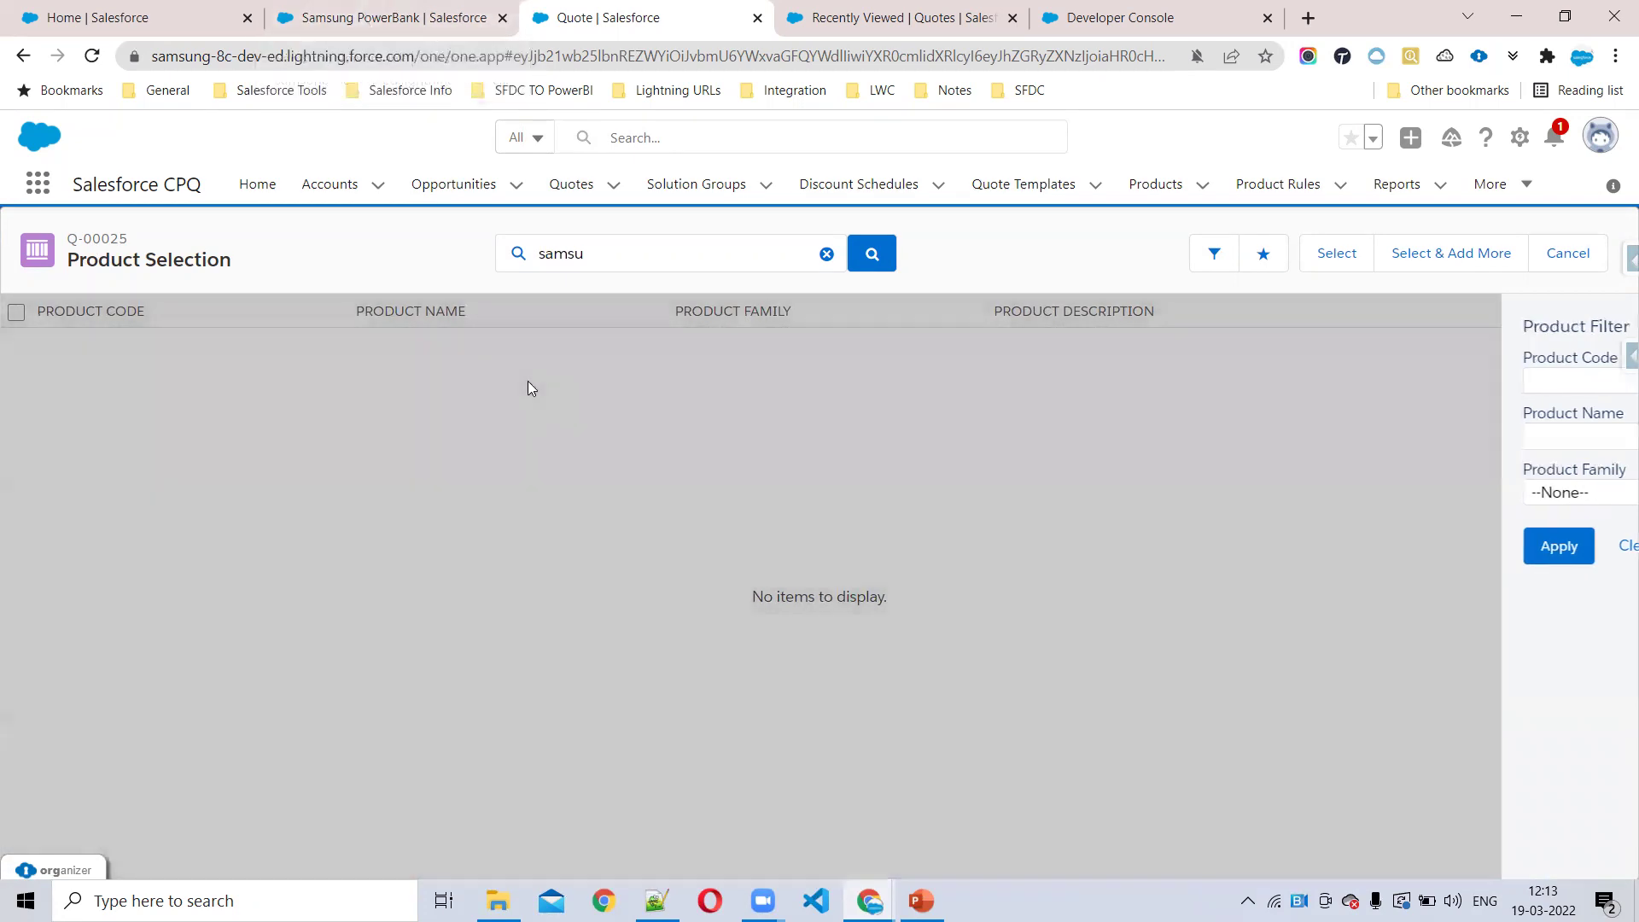
{"action": "left_click", "coordinate": [826, 254]}
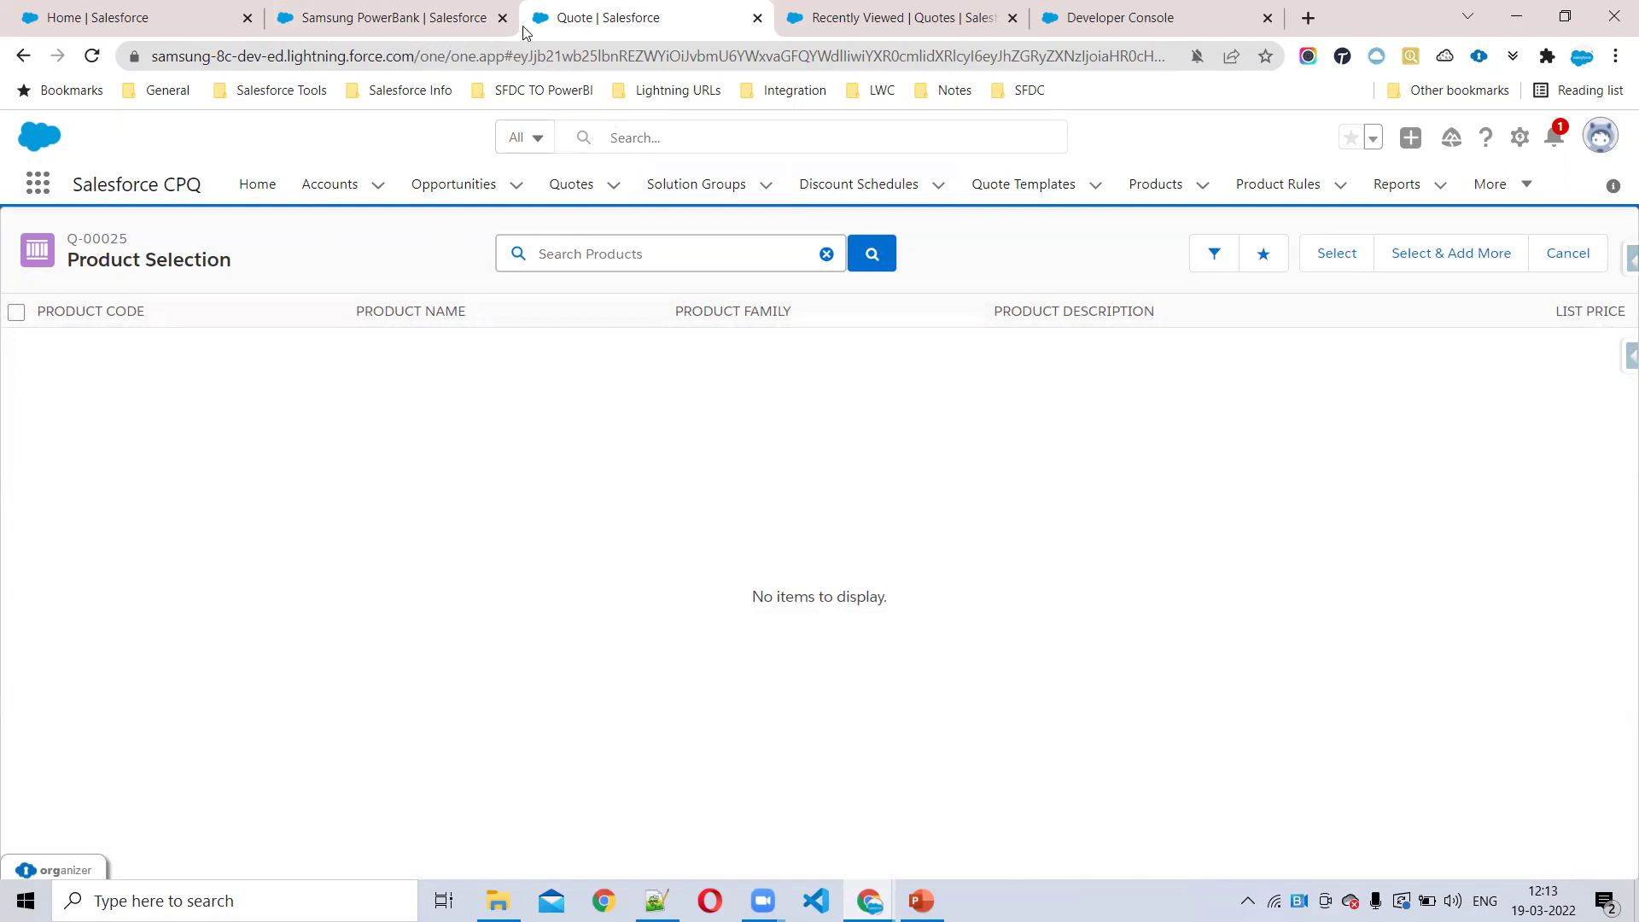
{"action": "left_click", "coordinate": [441, 14]}
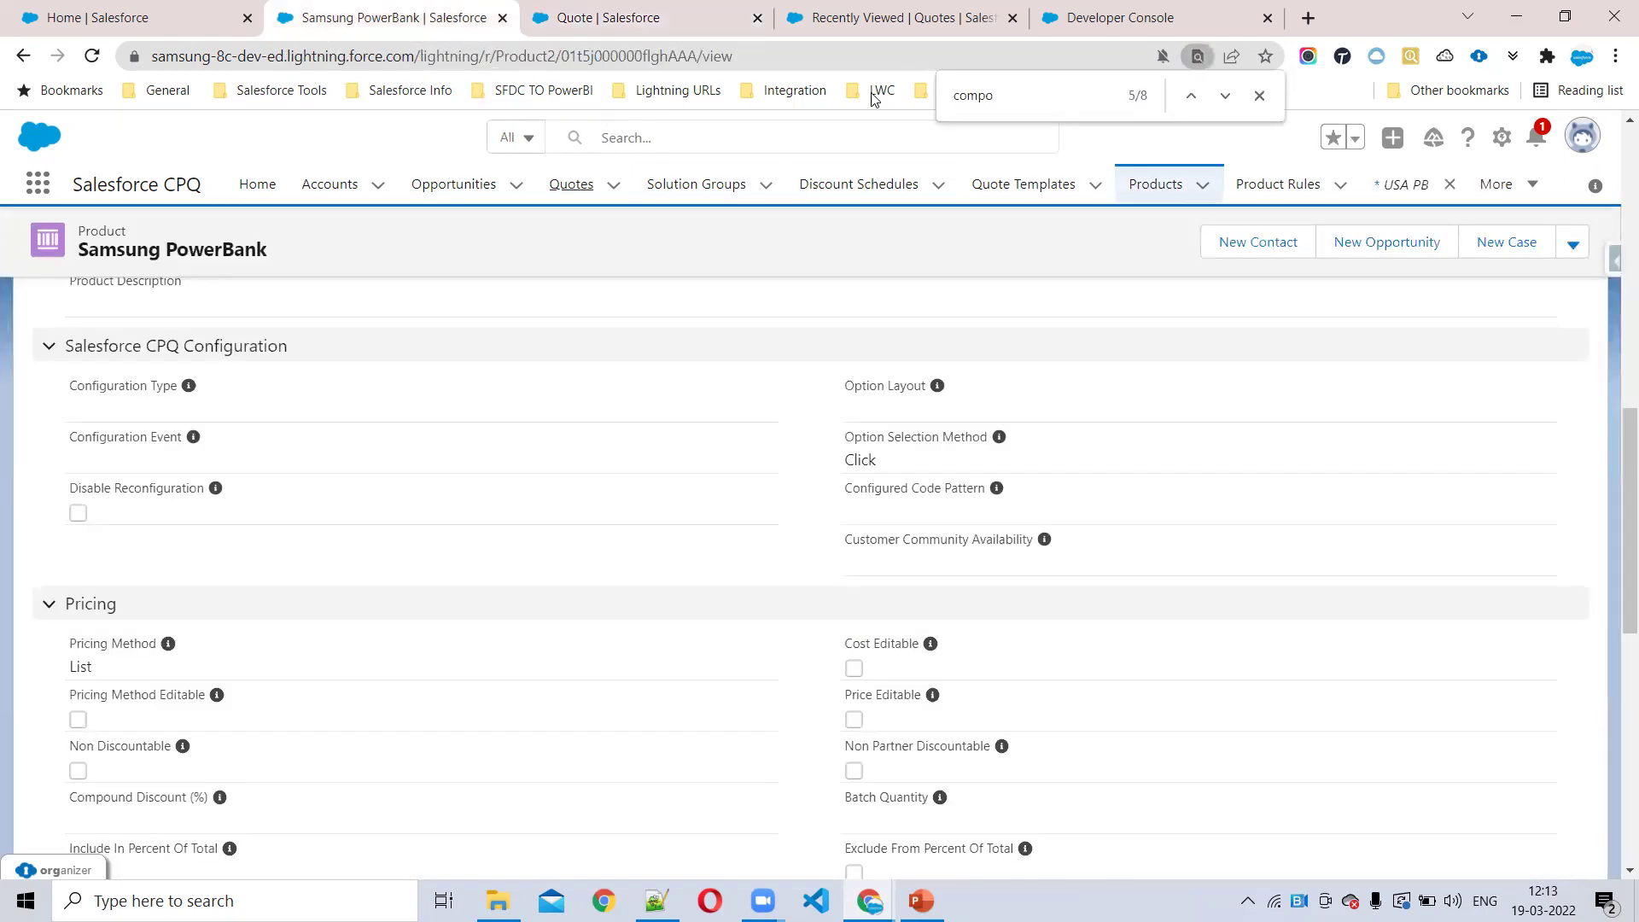
- Locate the Component field, then edit Samsung PowerBank to untick Component and save
{"action": "double_click", "coordinate": [1033, 92]}
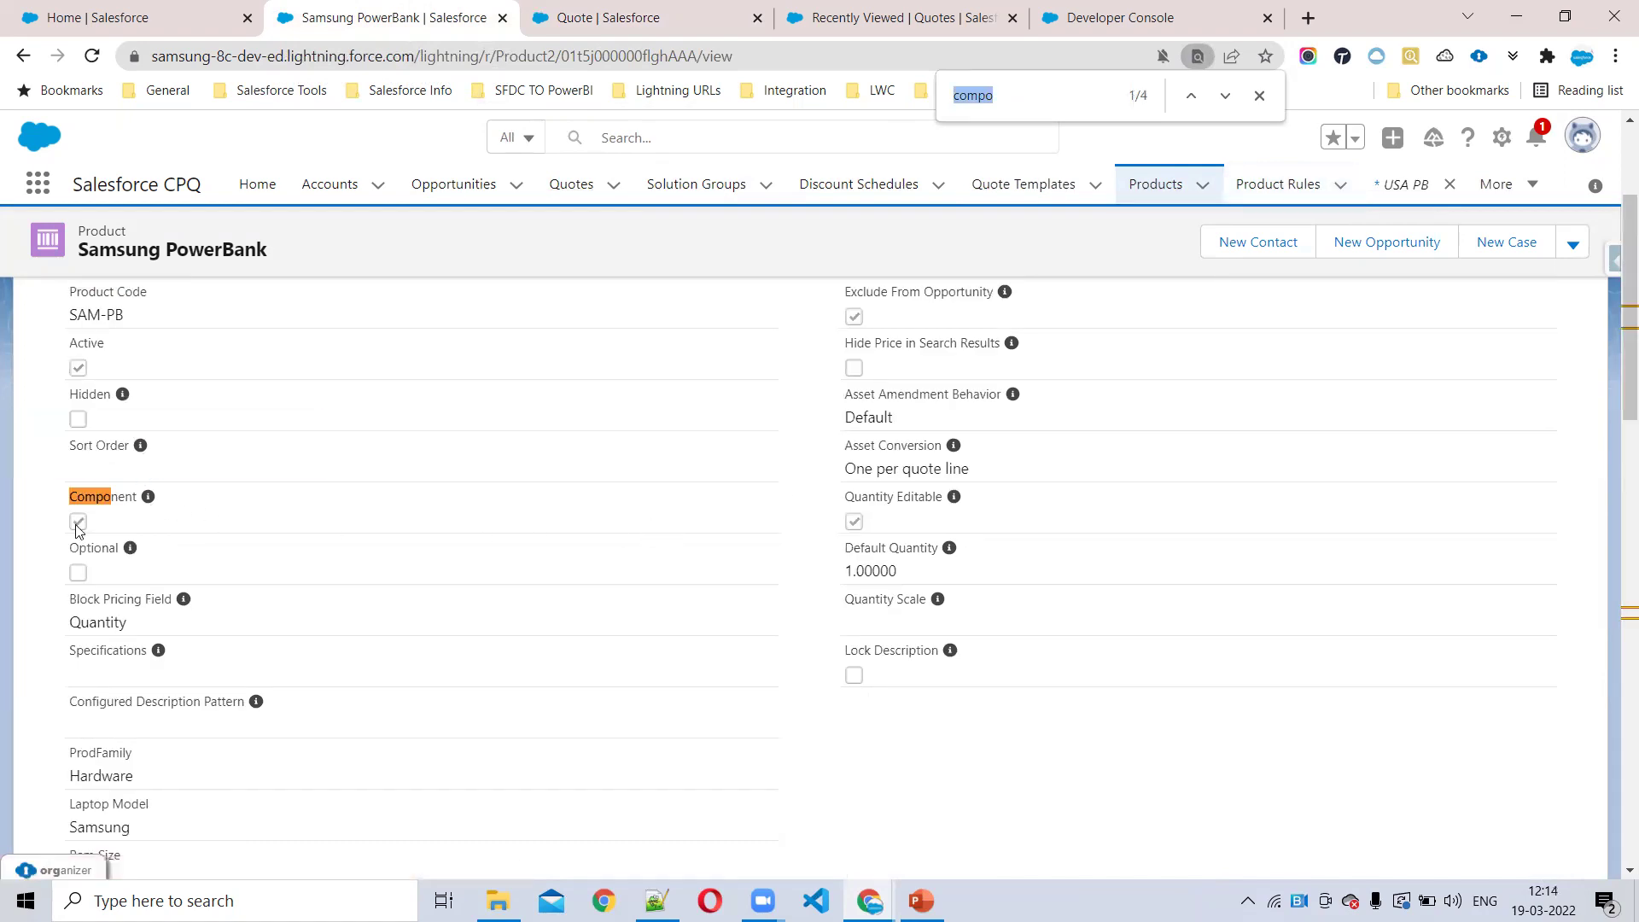
{"action": "left_click_drag", "start_coordinate": [68, 501], "coordinate": [160, 506]}
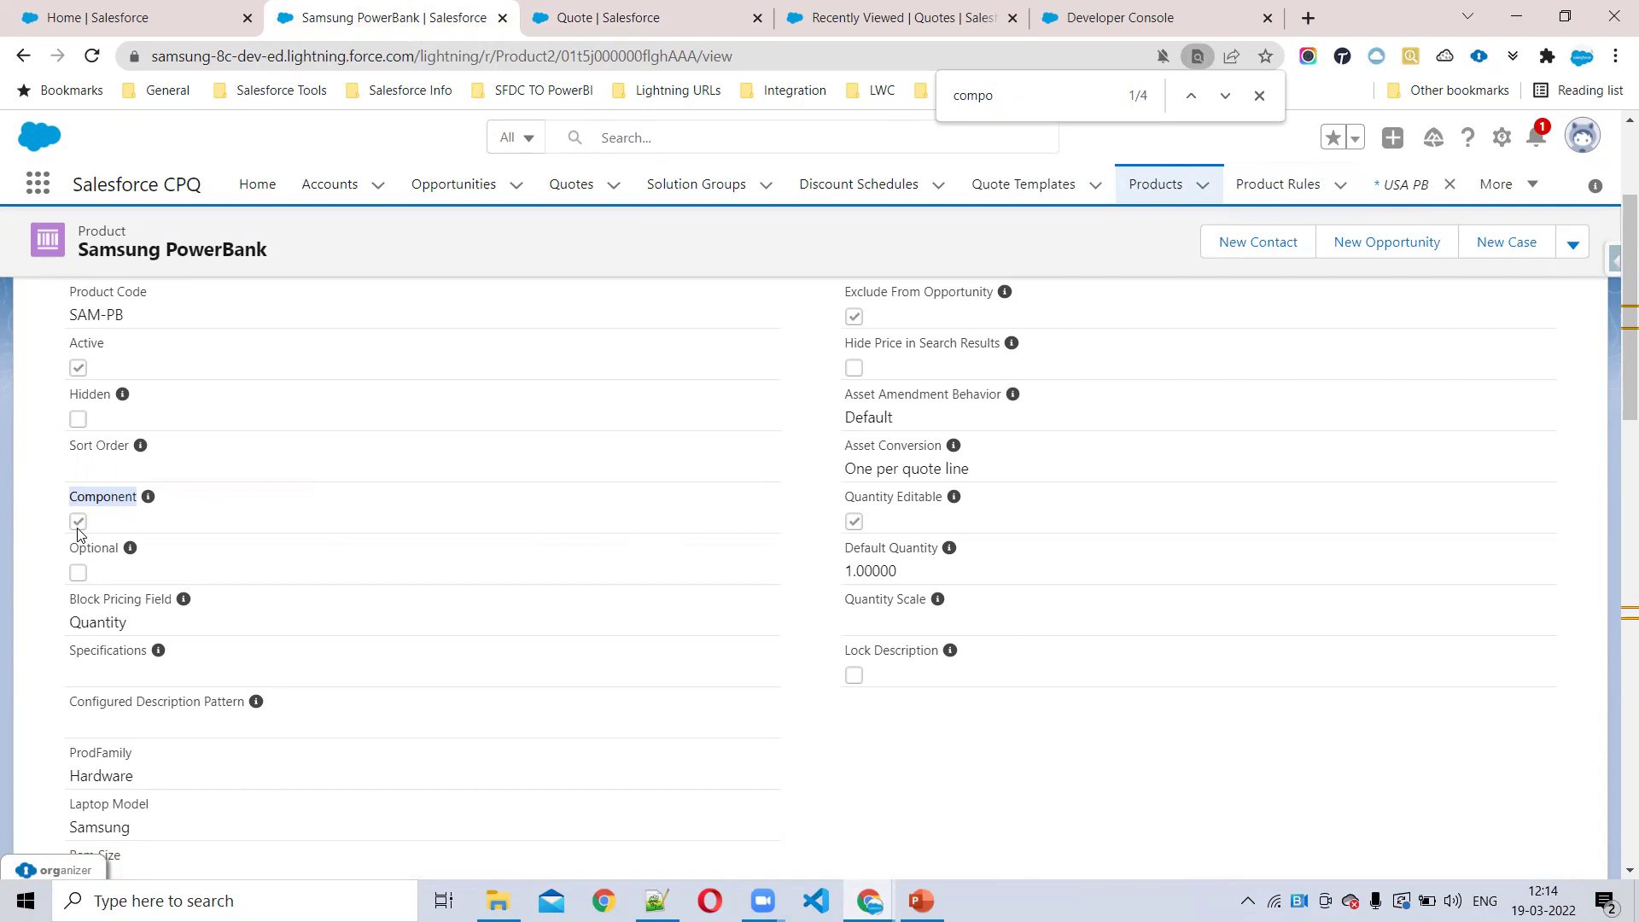
{"action": "left_click", "coordinate": [1573, 245]}
{"action": "left_click", "coordinate": [1507, 321]}
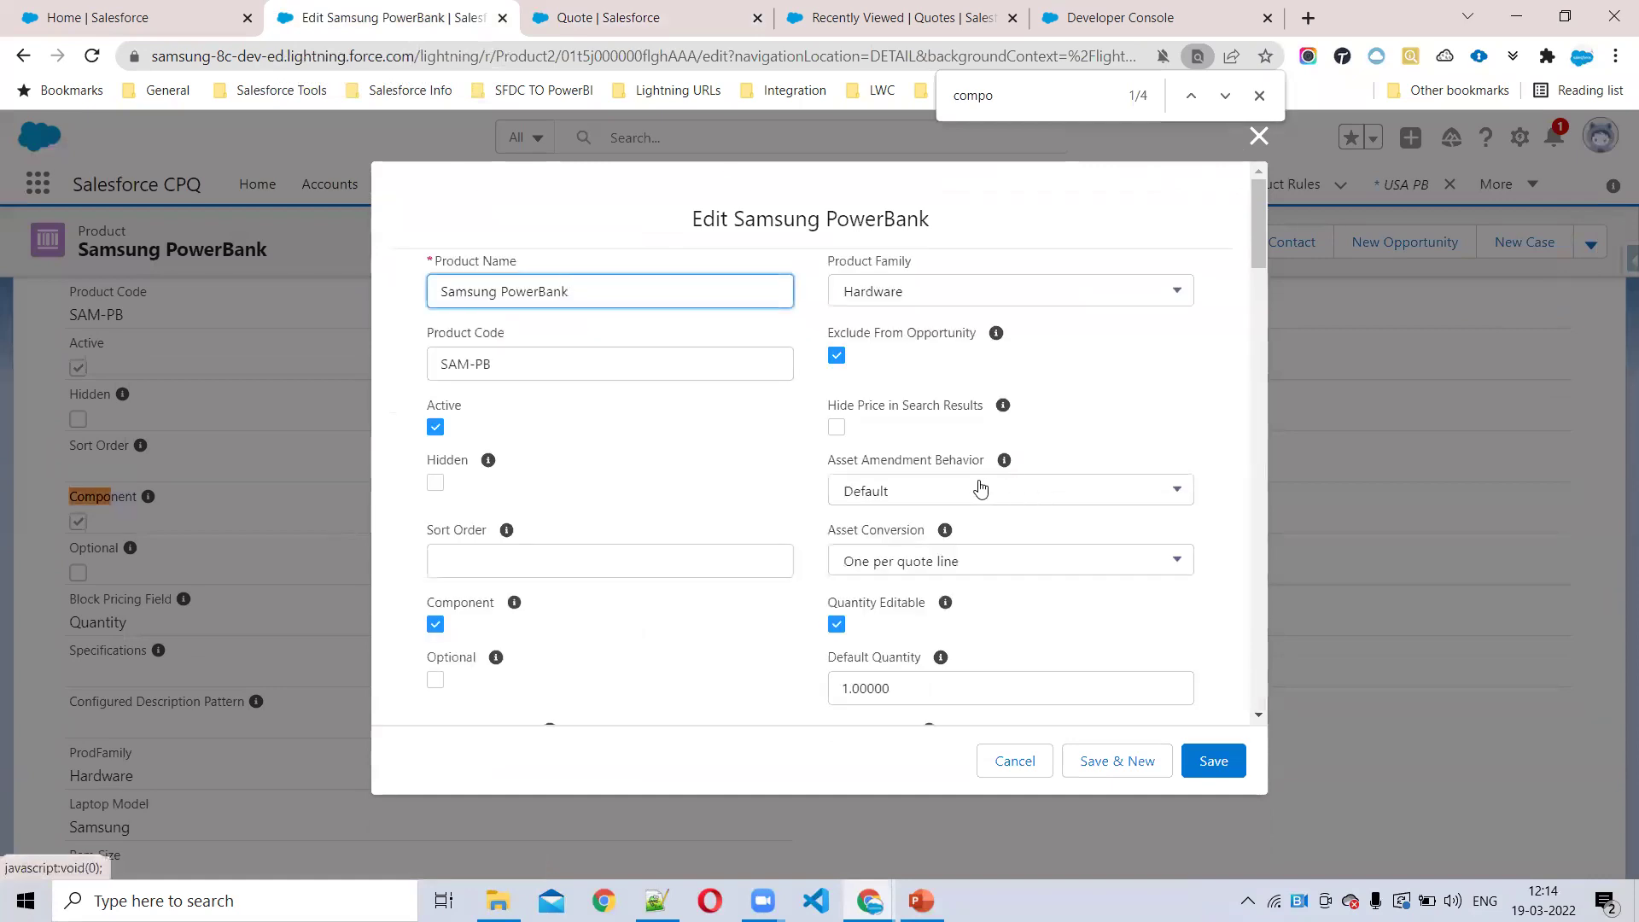
{"action": "scroll", "coordinate": [560, 464], "scroll_direction": "down", "scroll_amount": 5}
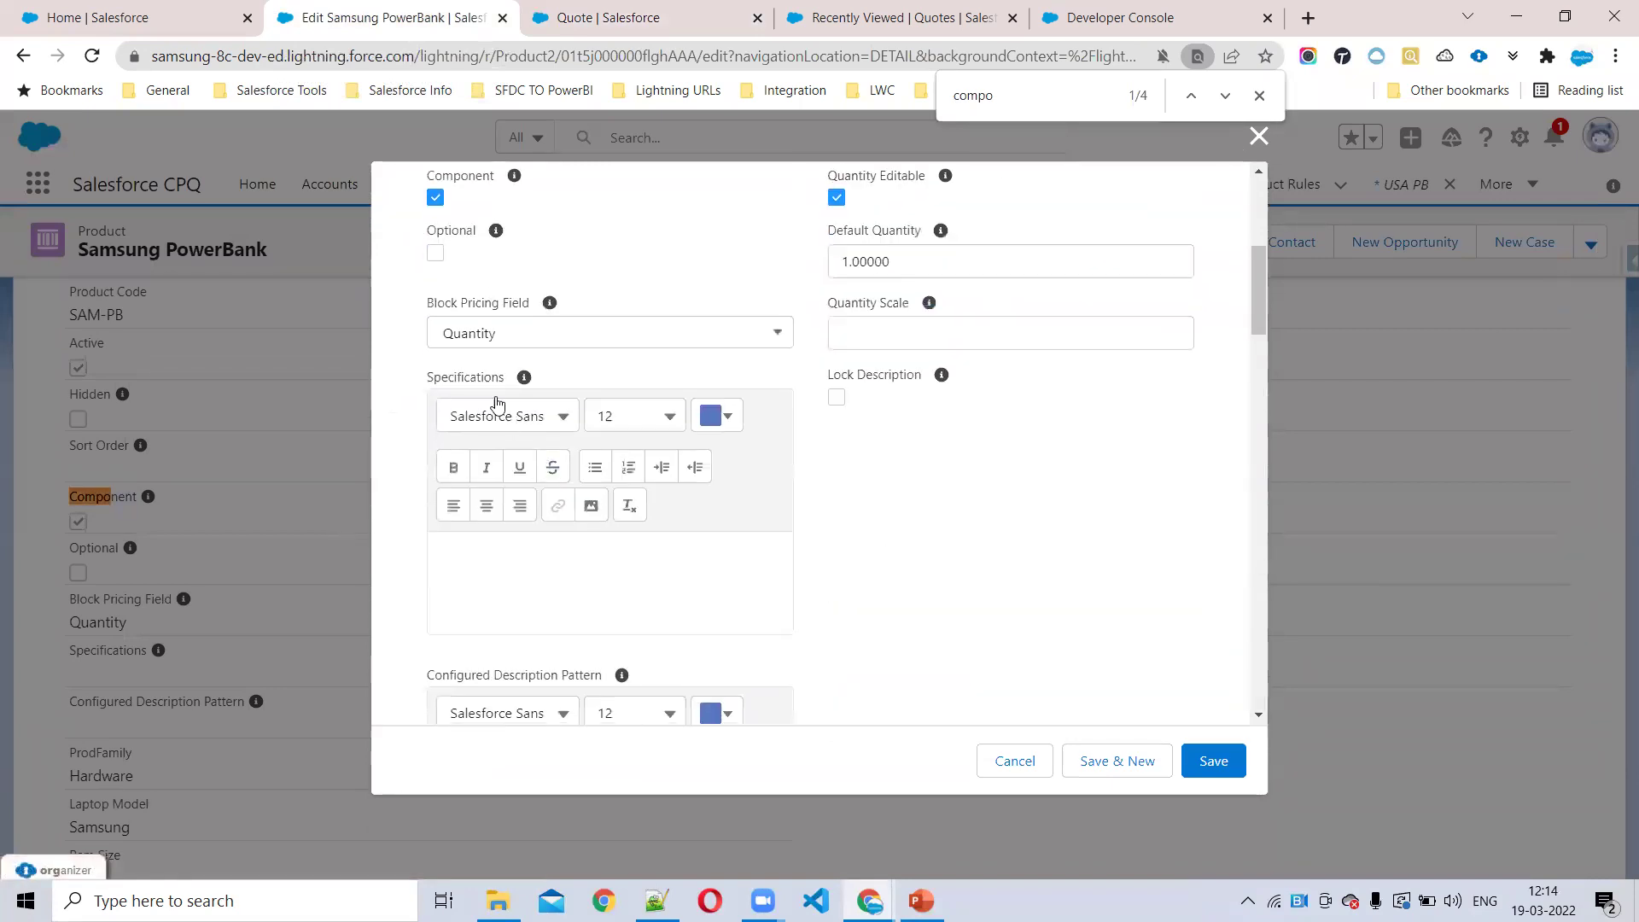
{"action": "scroll", "coordinate": [512, 420], "scroll_direction": "up", "scroll_amount": 3}
{"action": "left_click", "coordinate": [435, 412]}
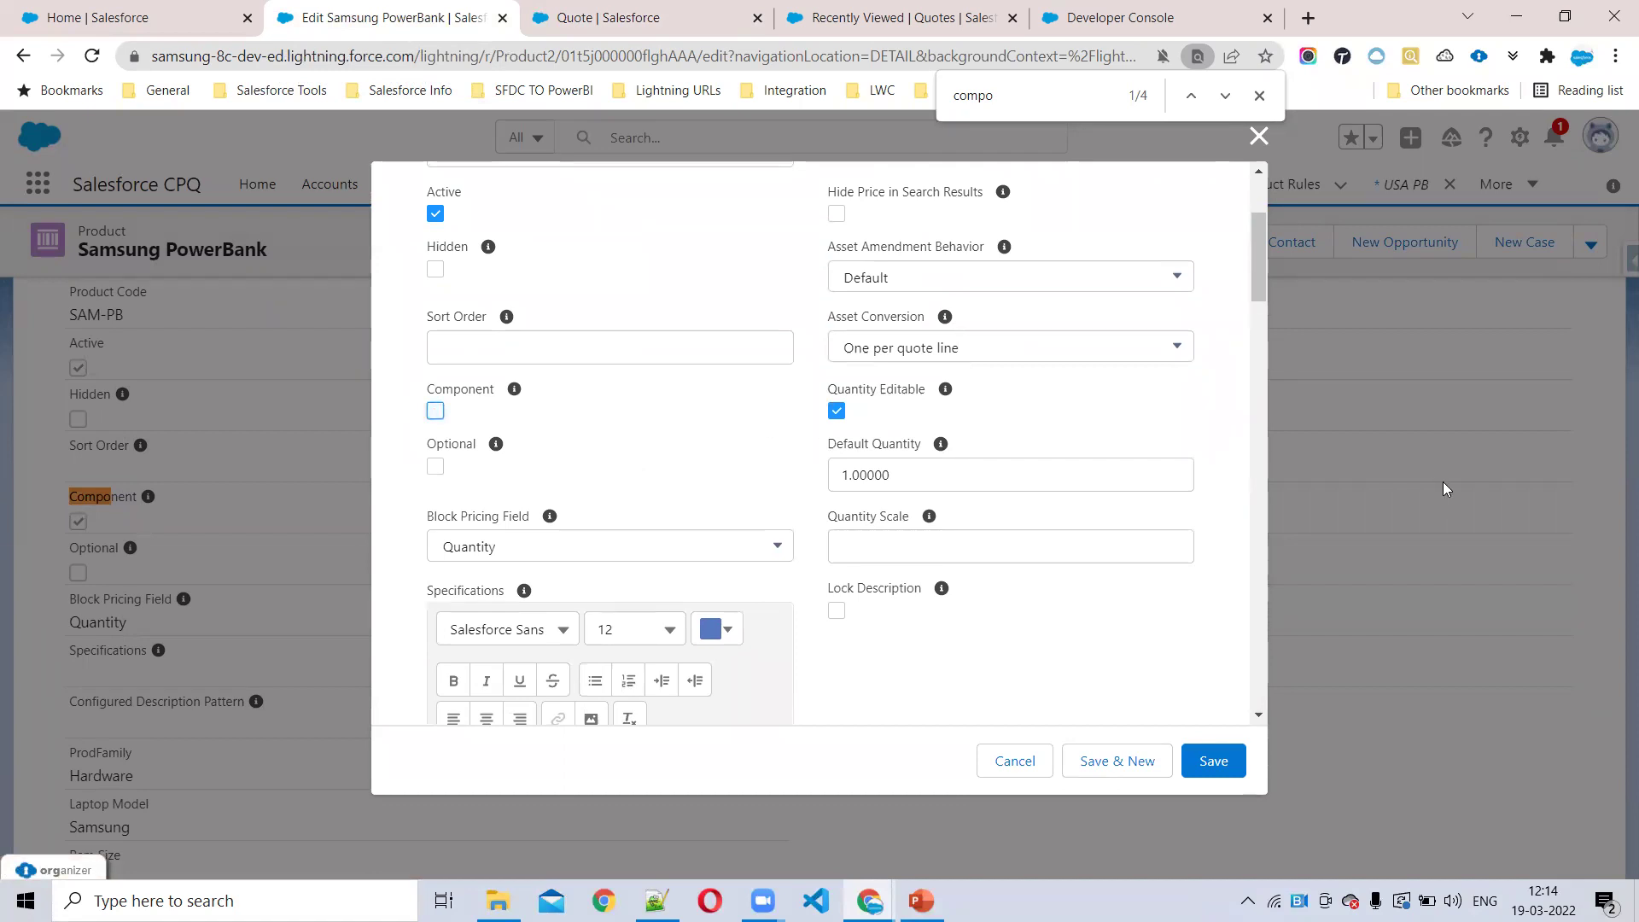
{"action": "left_click", "coordinate": [1213, 767]}
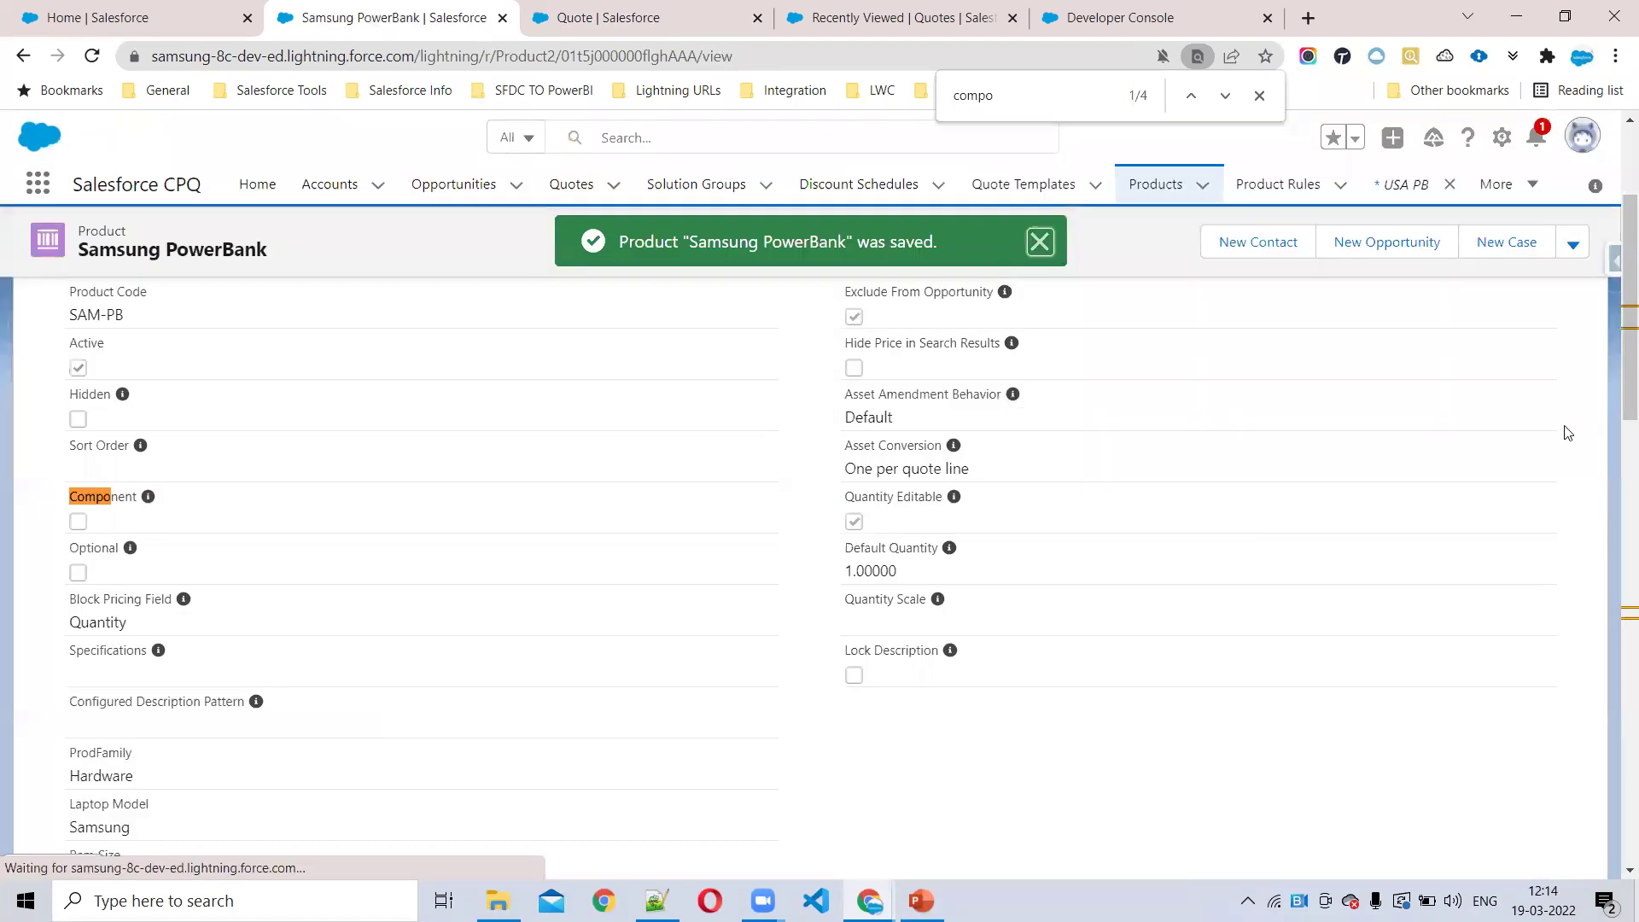
{"action": "left_click", "coordinate": [608, 18]}
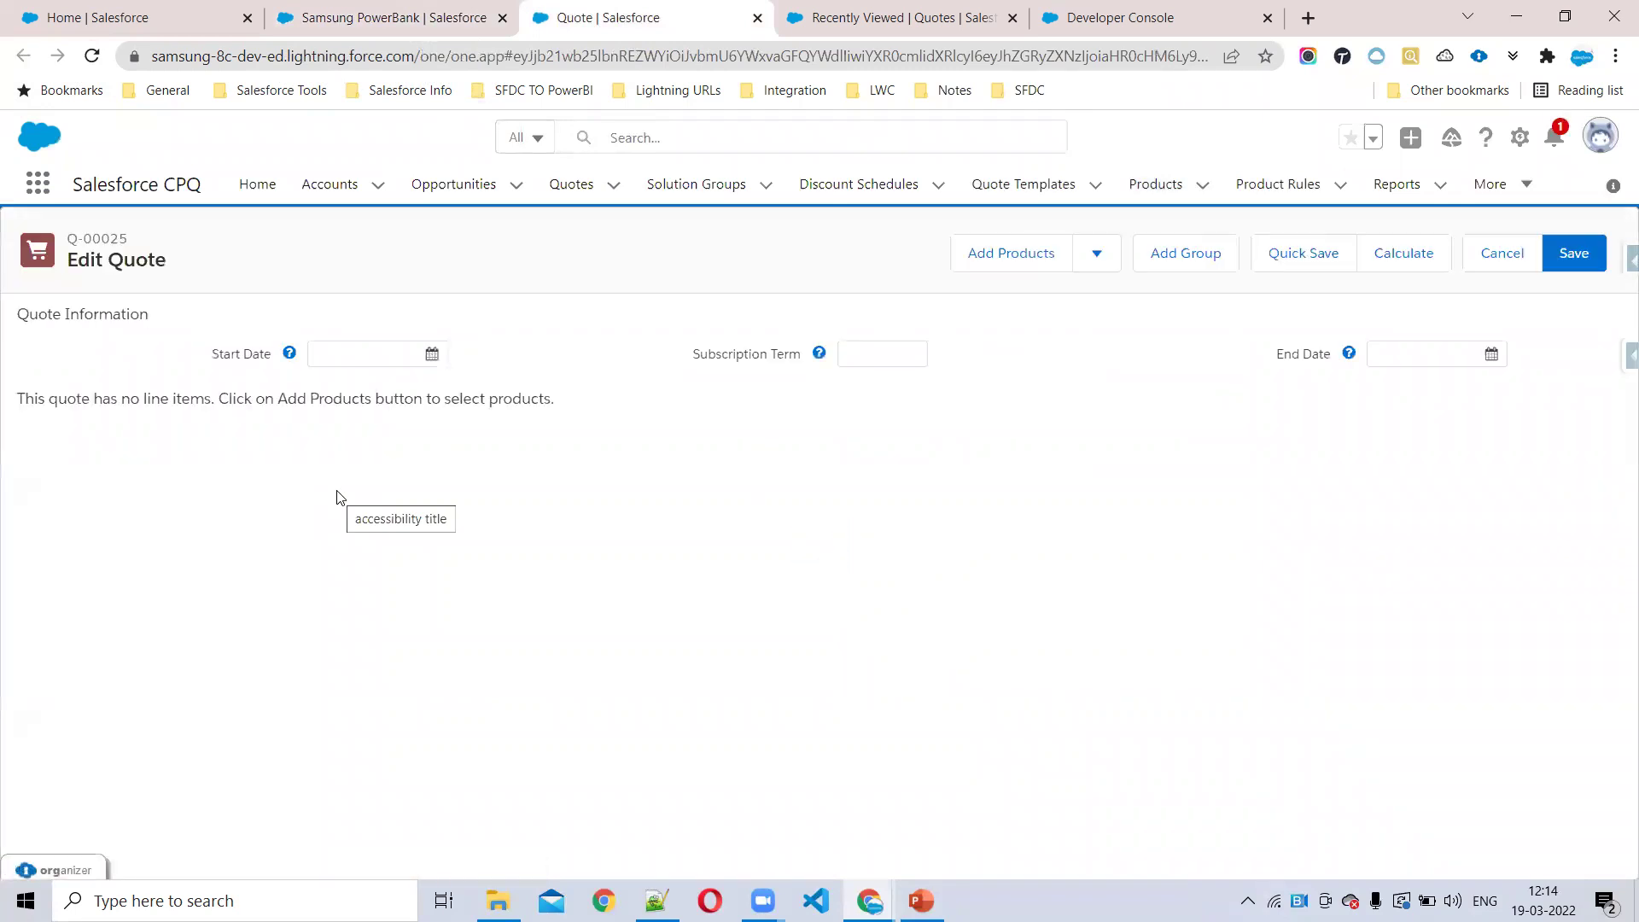
- Reopen Add Products and highlight the new Samsung PowerBank row (SAM-PB, Hardware, $150.00)
{"action": "left_click", "coordinate": [999, 255]}
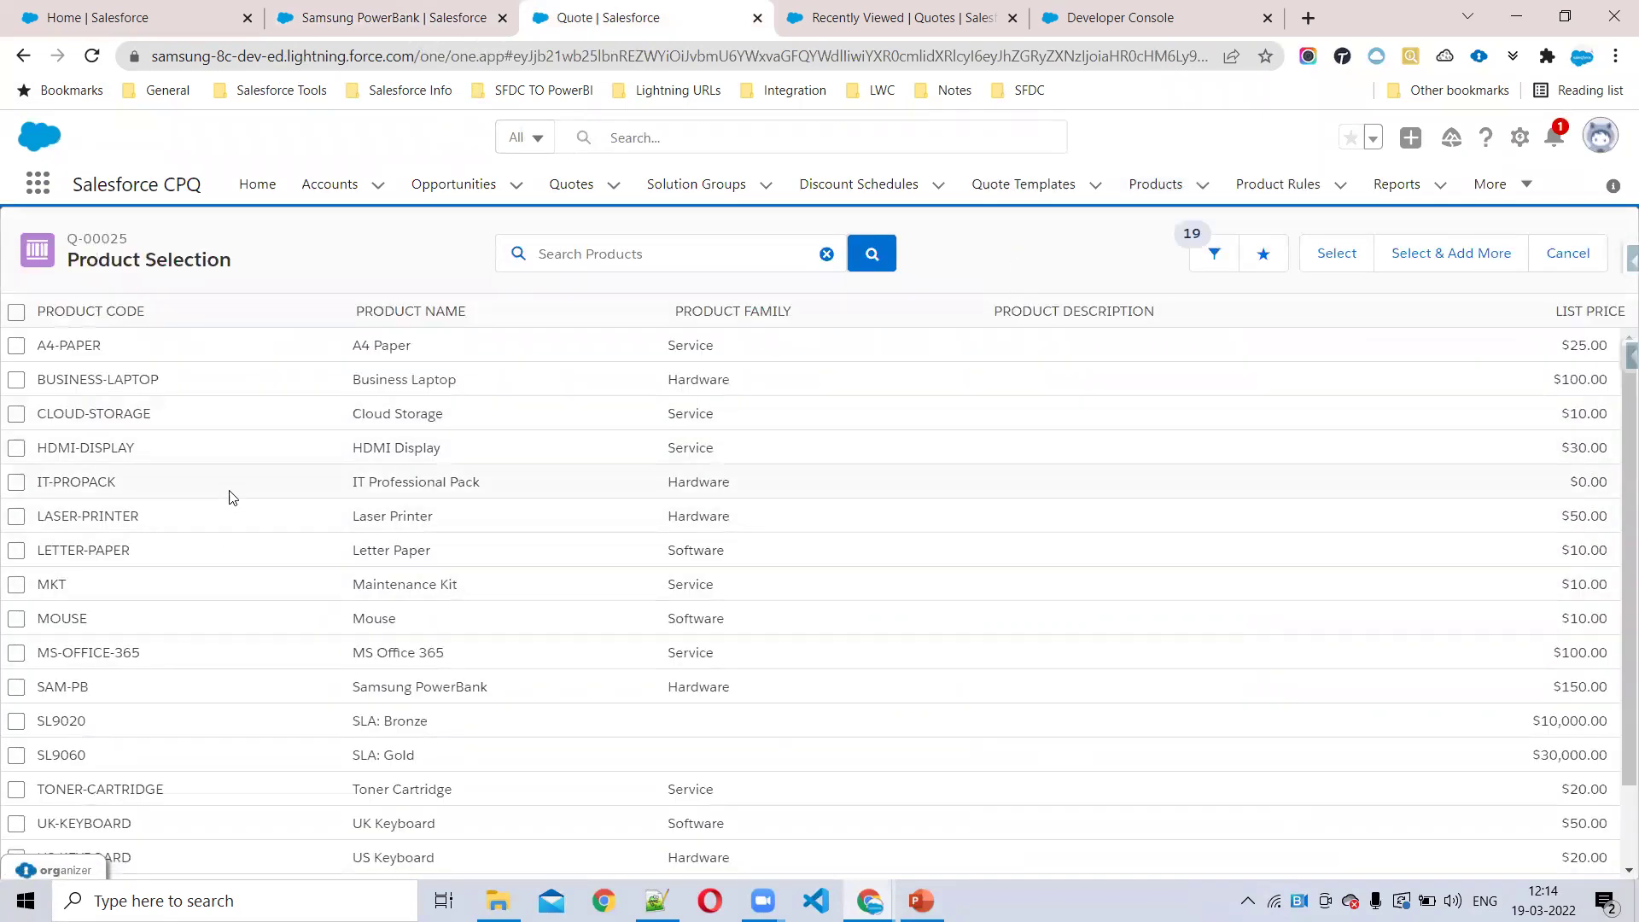
{"action": "left_click_drag", "start_coordinate": [134, 694], "coordinate": [868, 732]}
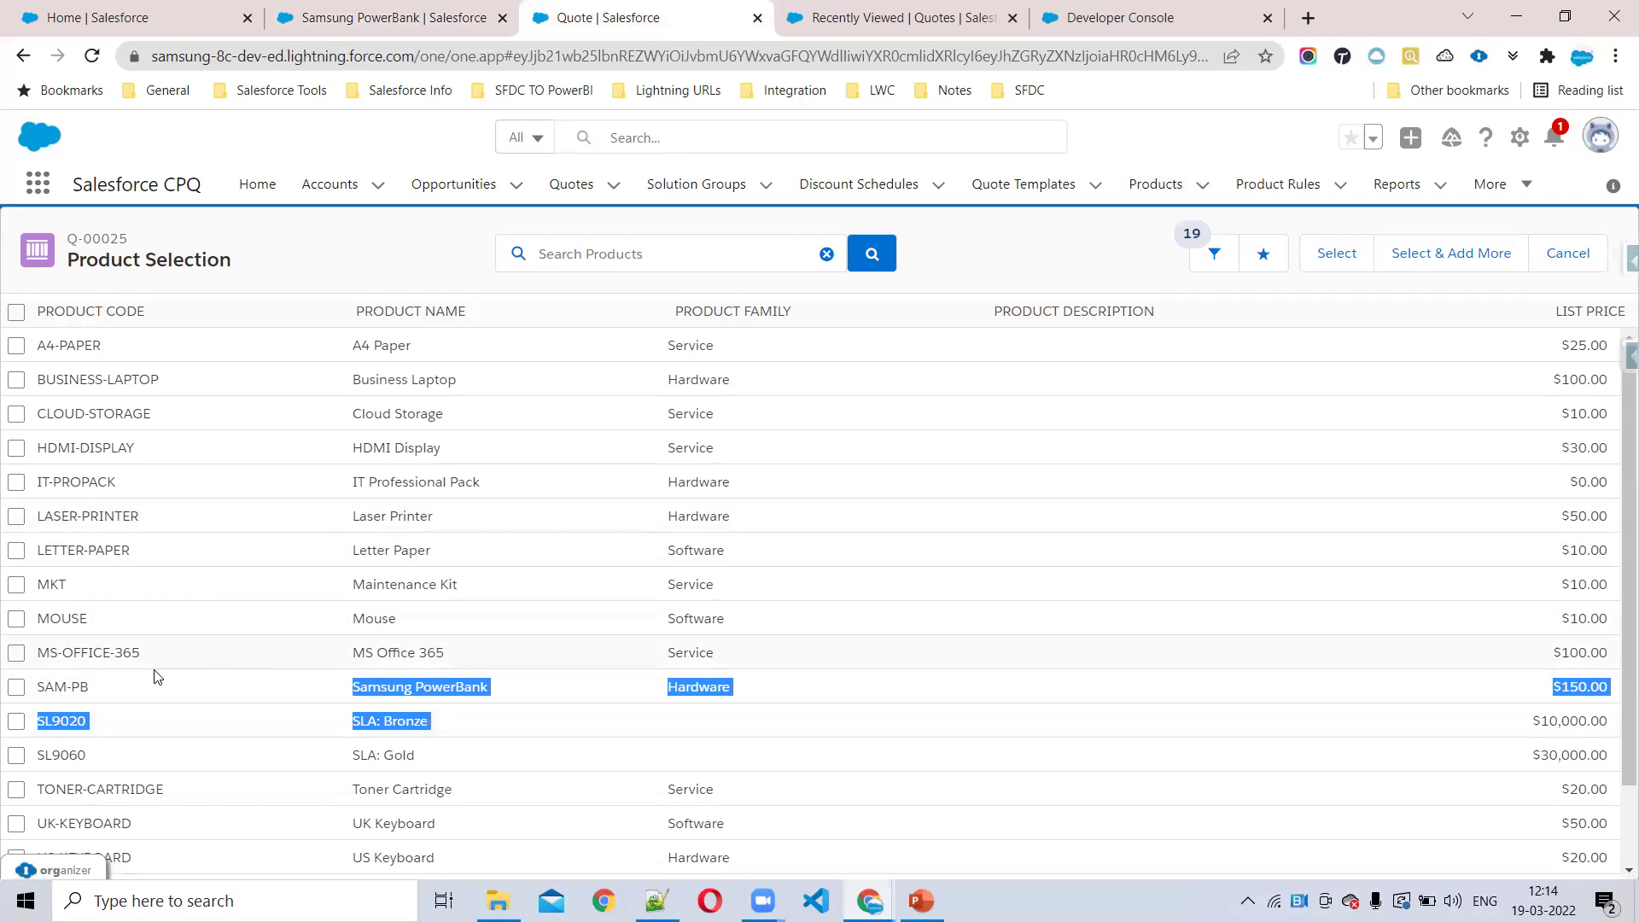
{"action": "left_click", "coordinate": [111, 693]}
{"action": "left_click_drag", "start_coordinate": [111, 693], "coordinate": [1051, 700]}
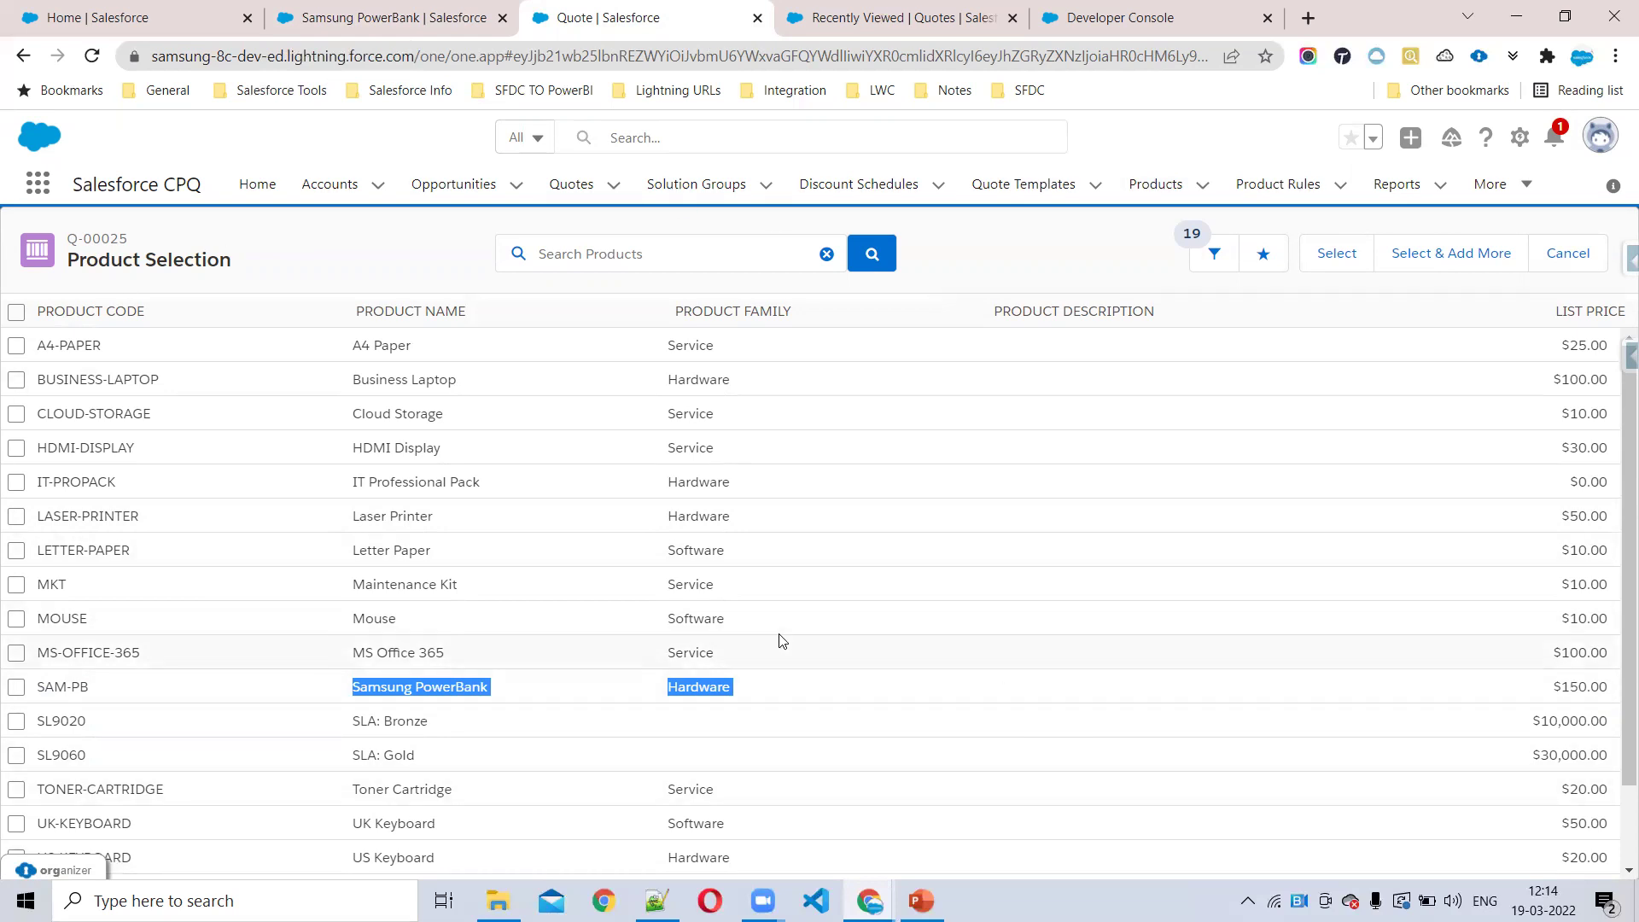
- Return to the Samsung PowerBank tab, showing Active ticked and Component unchecked
{"action": "left_click", "coordinate": [382, 17]}
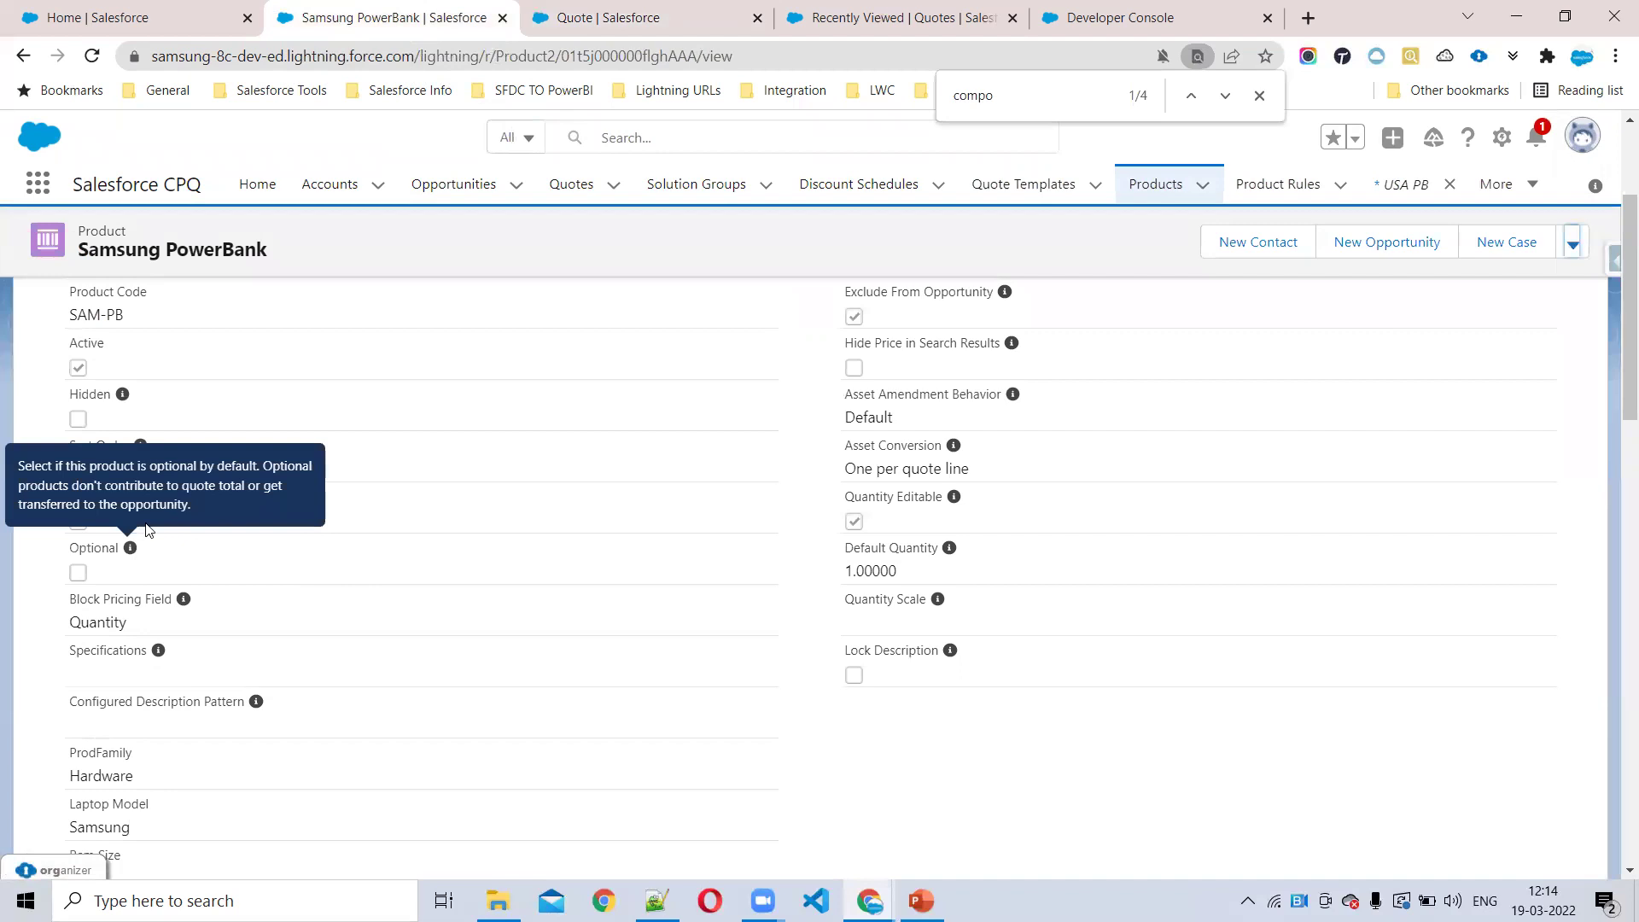